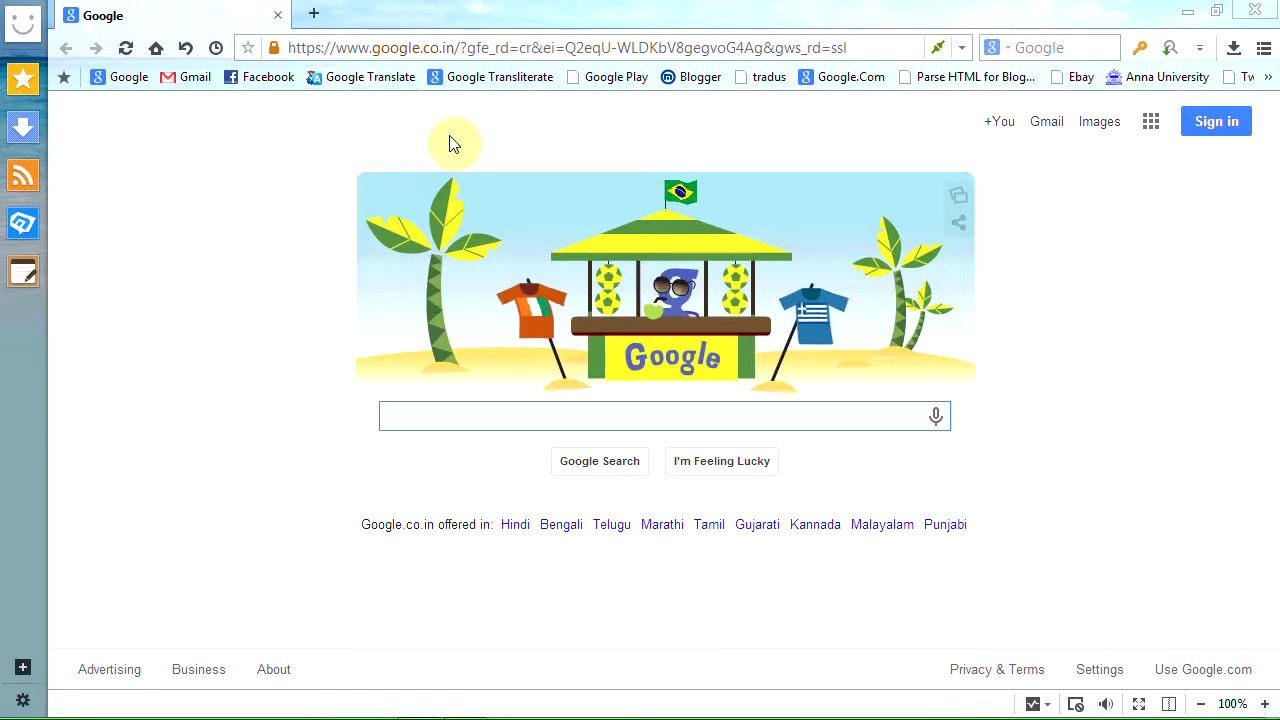
# Step: Open the Google Input Tools try-it page (google.co.in/inputtools/try/) from the Google Transliterate bookmark
pyautogui.click(481, 84)
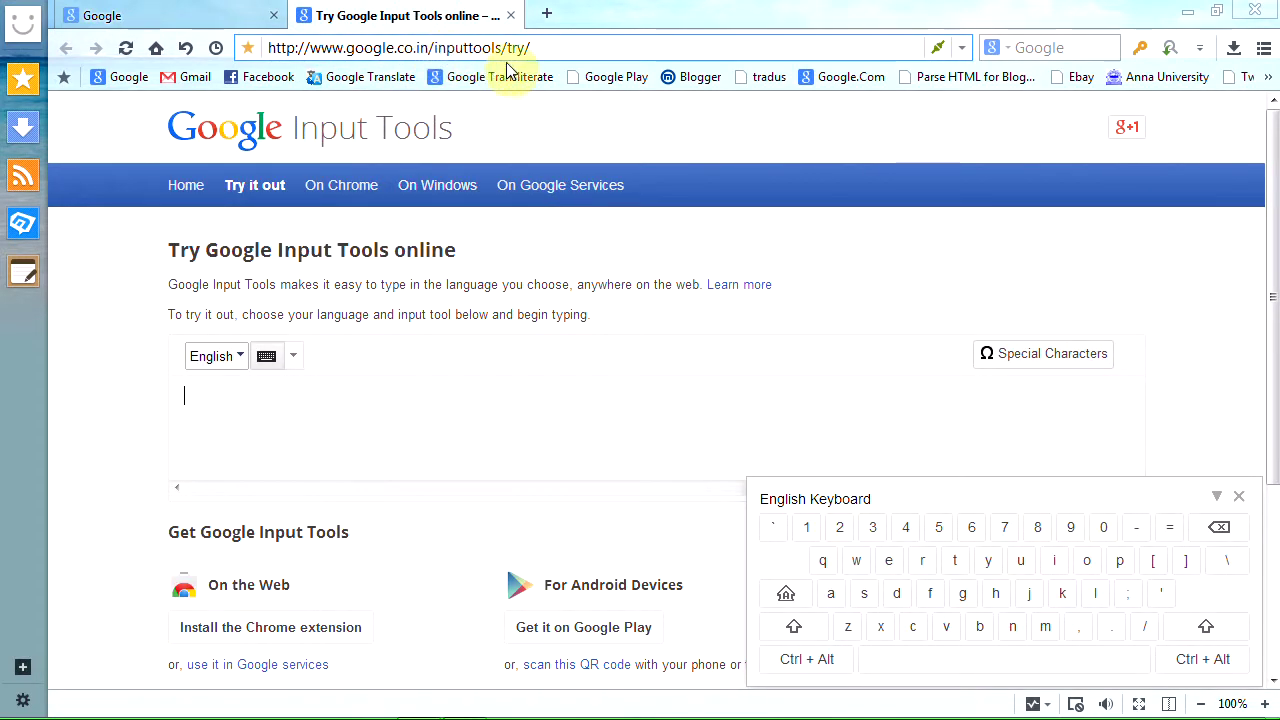
# Step: Close the English keyboard panel and go to the Input Tools On Windows page's language list
pyautogui.scroll(-2, 137, 428)
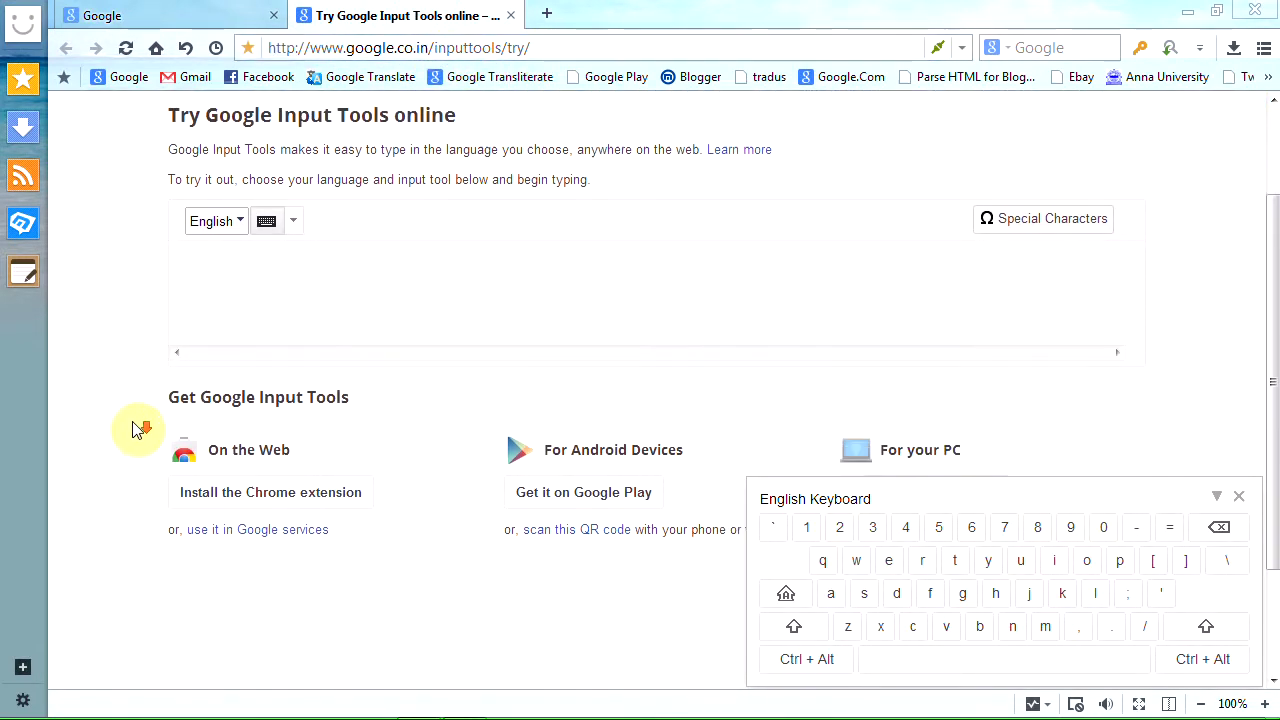
pyautogui.click(1238, 497)
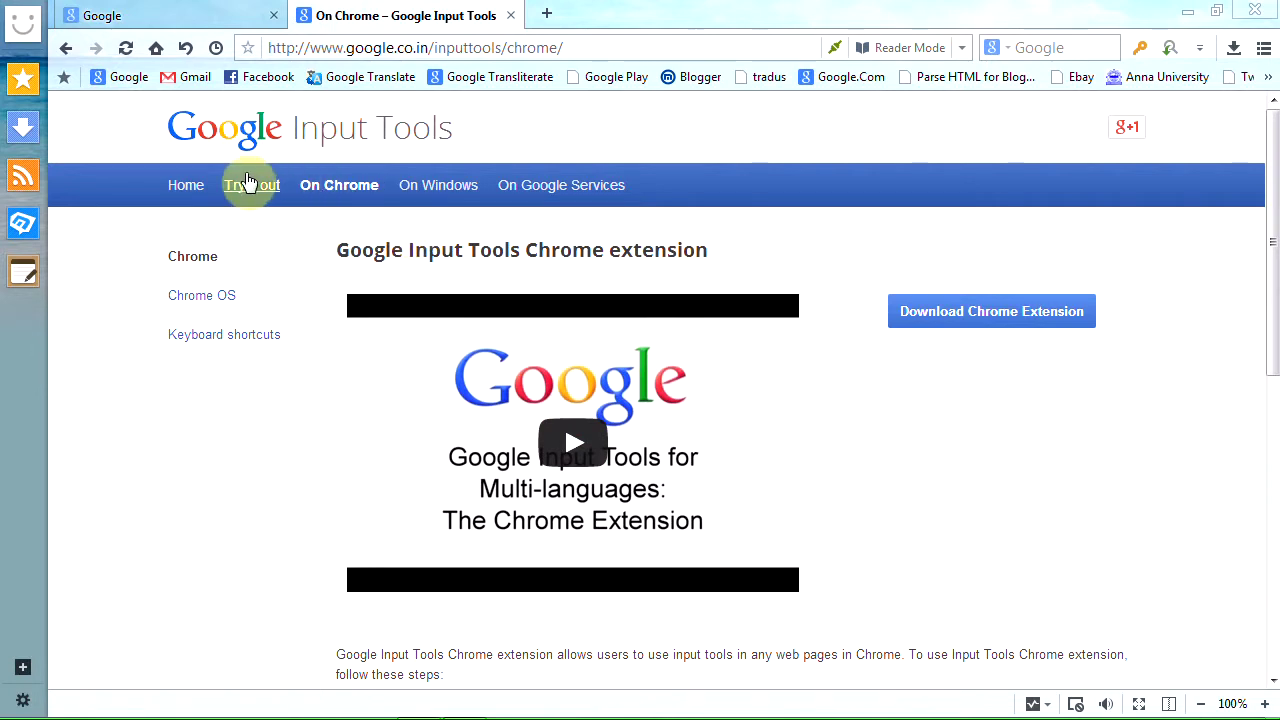
pyautogui.click(456, 192)
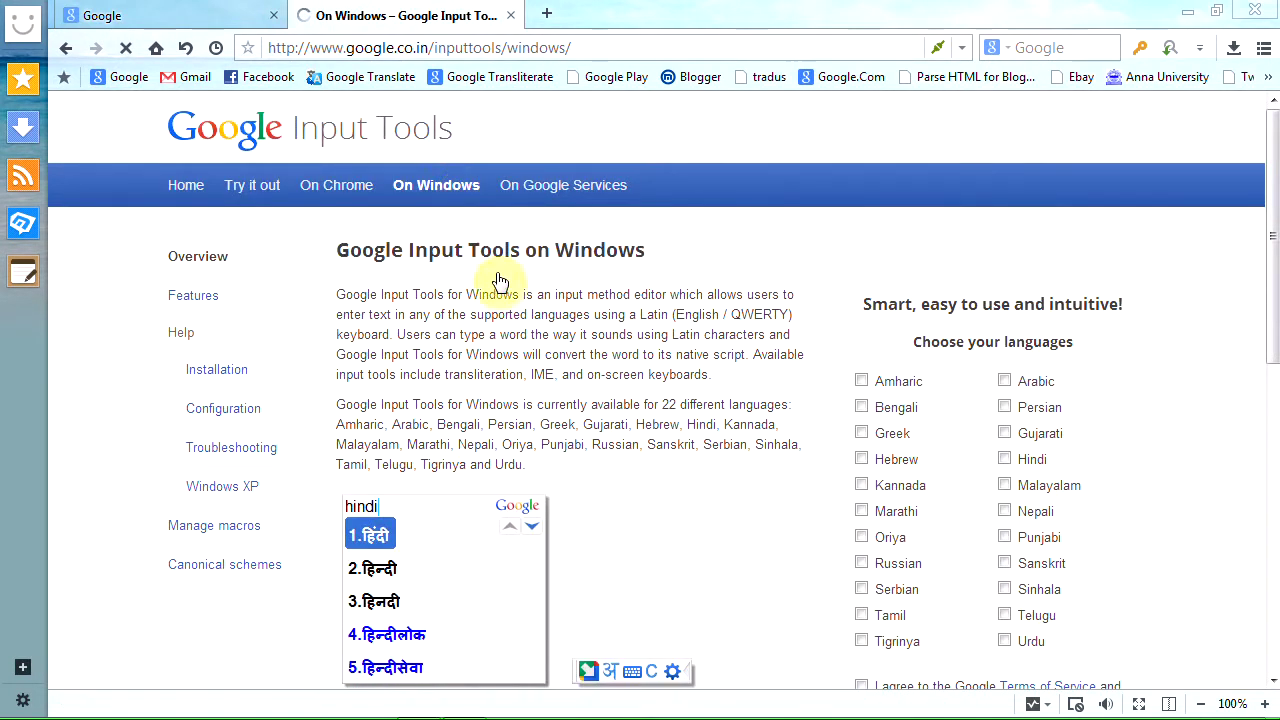
pyautogui.scroll(-3, 660, 455)
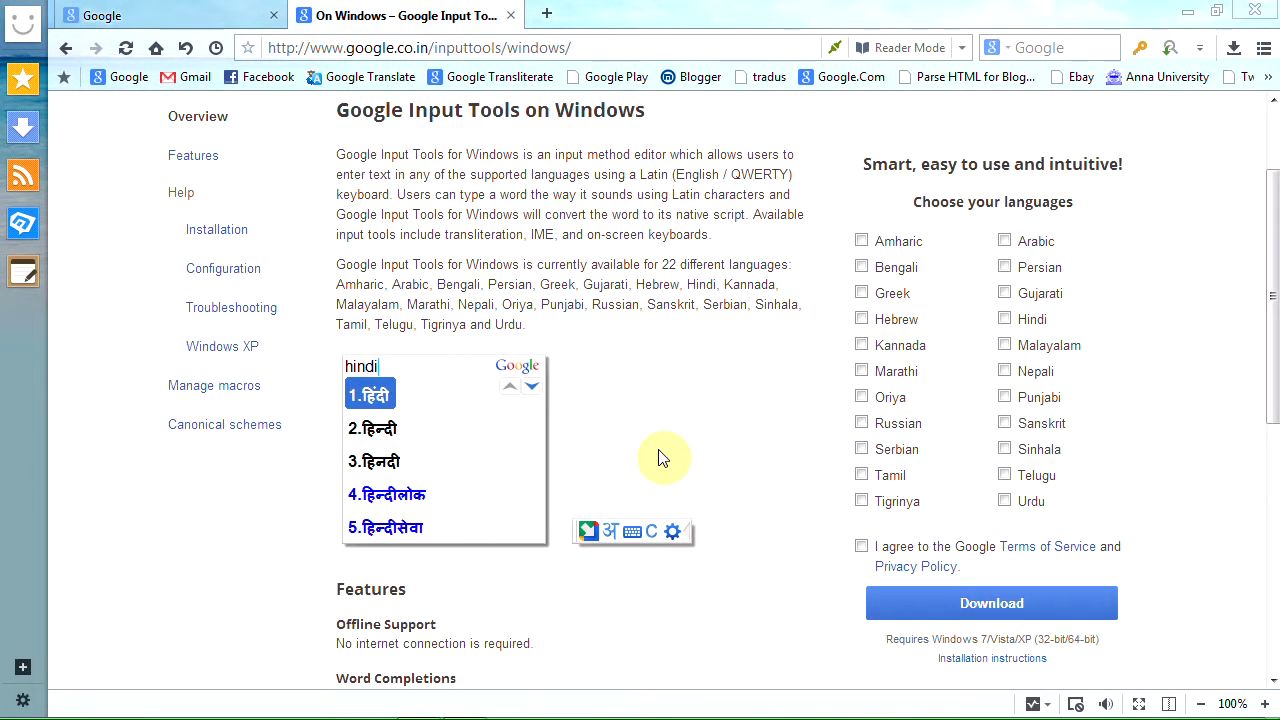
# Step: Select Tamil, download InputToolsSetup_2.exe through Internet Download Manager, and minimize the browser
pyautogui.click(861, 476)
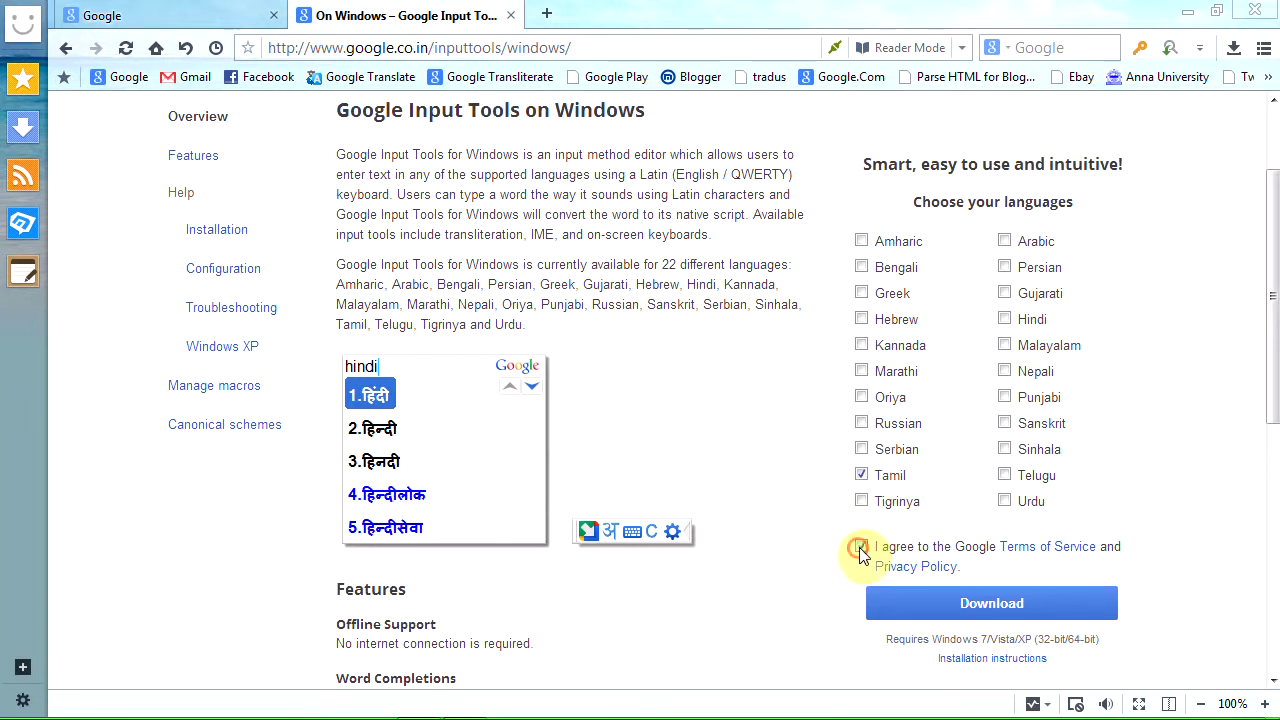
pyautogui.scroll(-3, 863, 550)
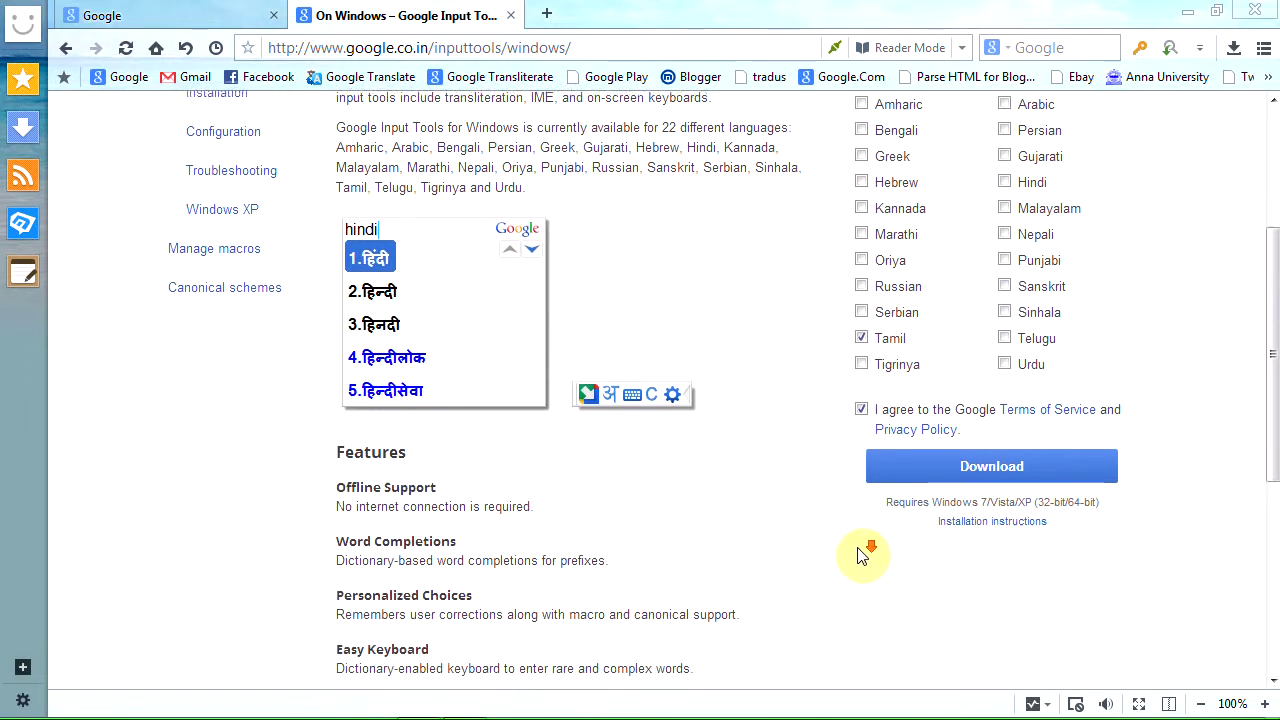
pyautogui.click(992, 466)
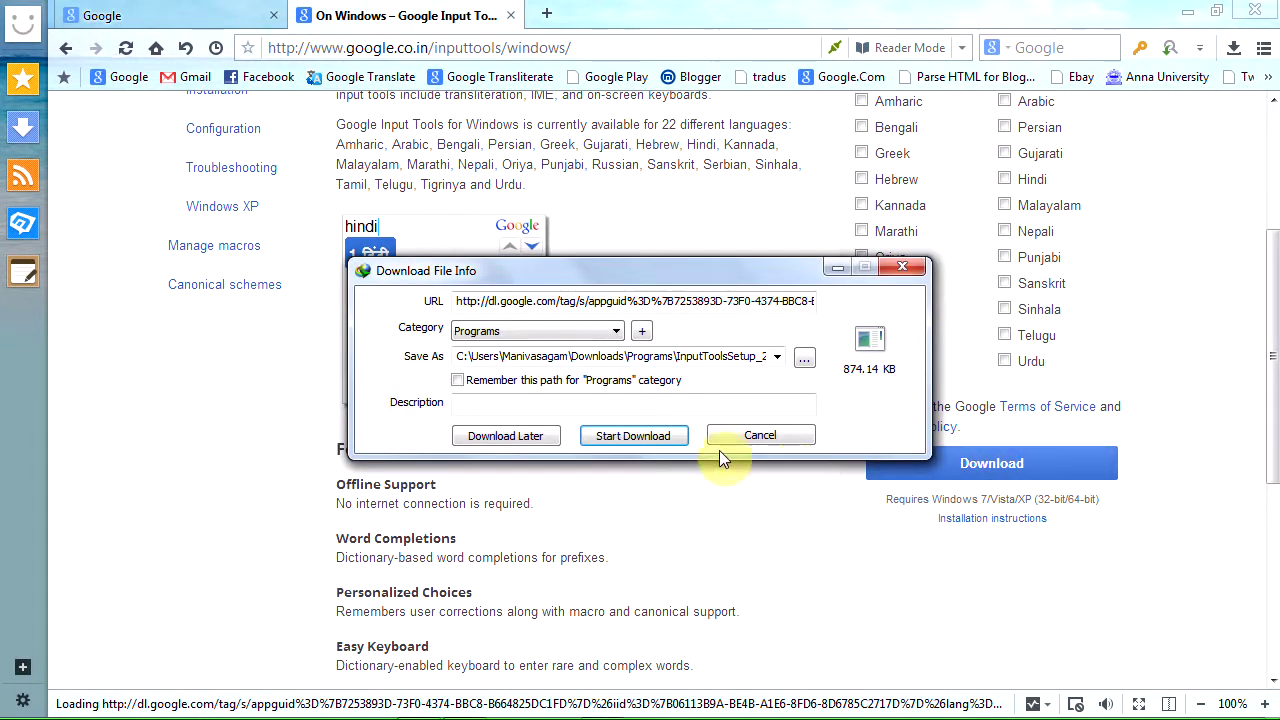
pyautogui.click(637, 440)
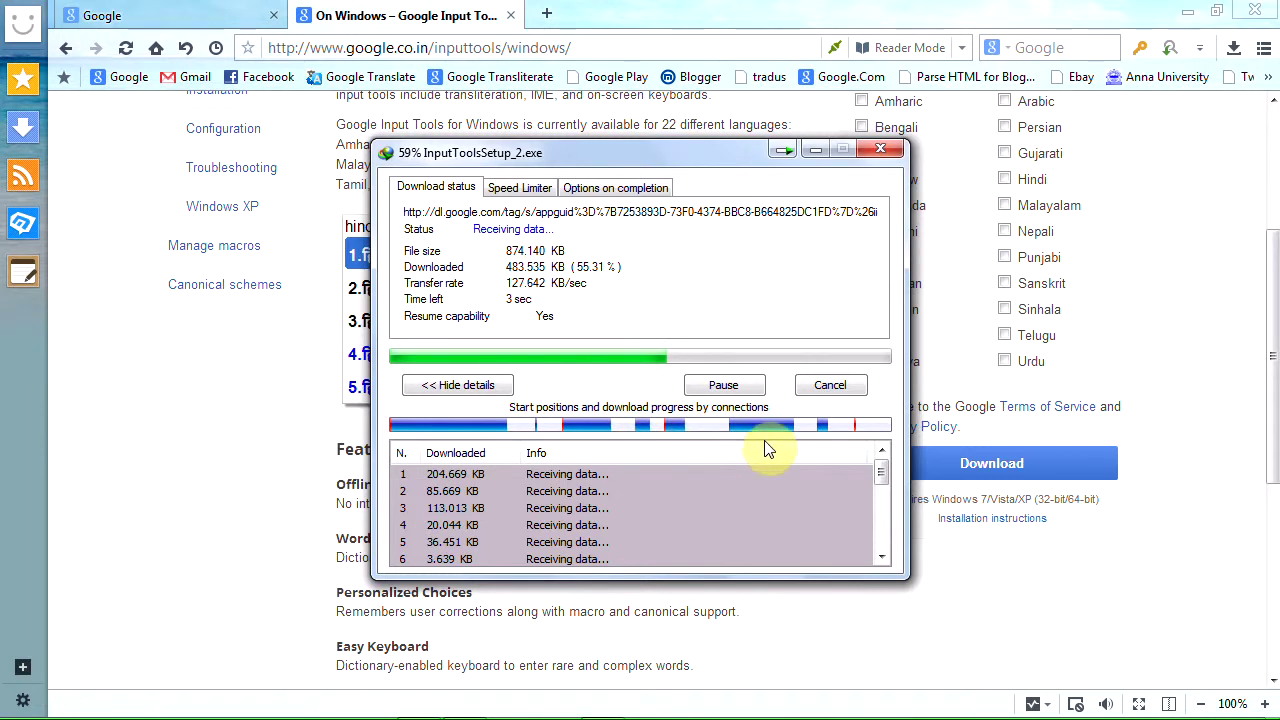
pyautogui.click(925, 617)
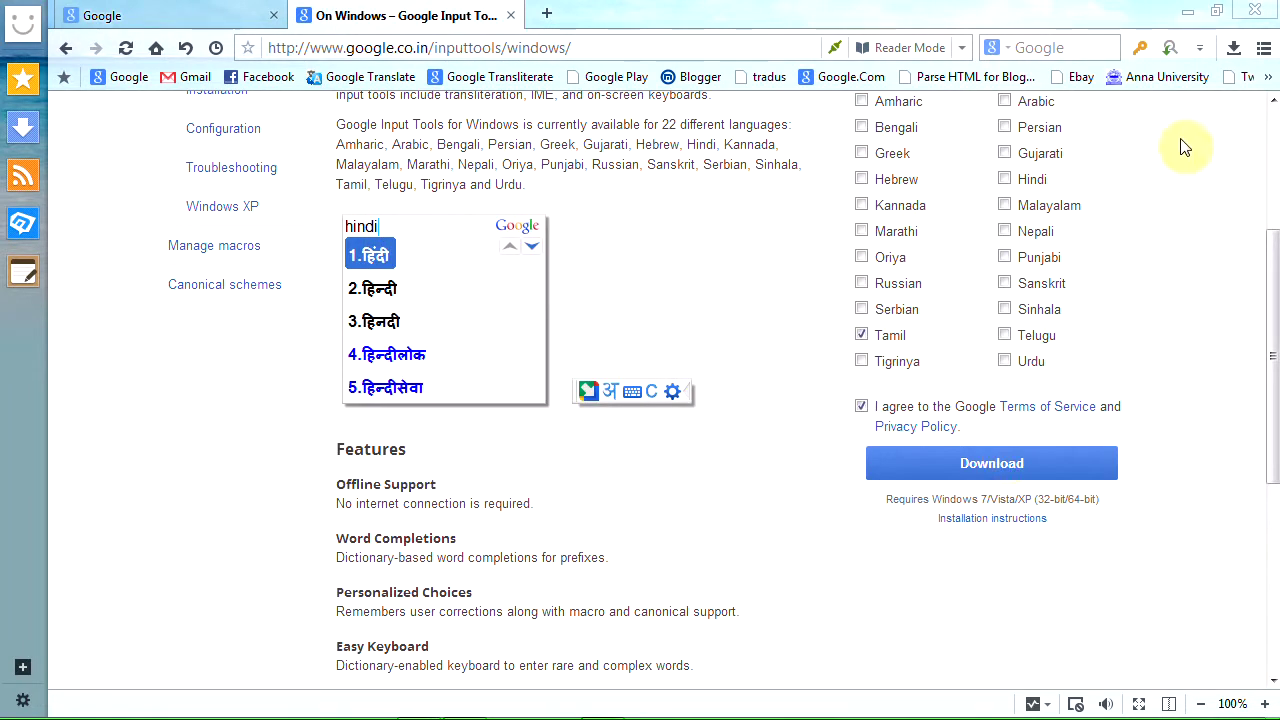
pyautogui.click(1189, 20)
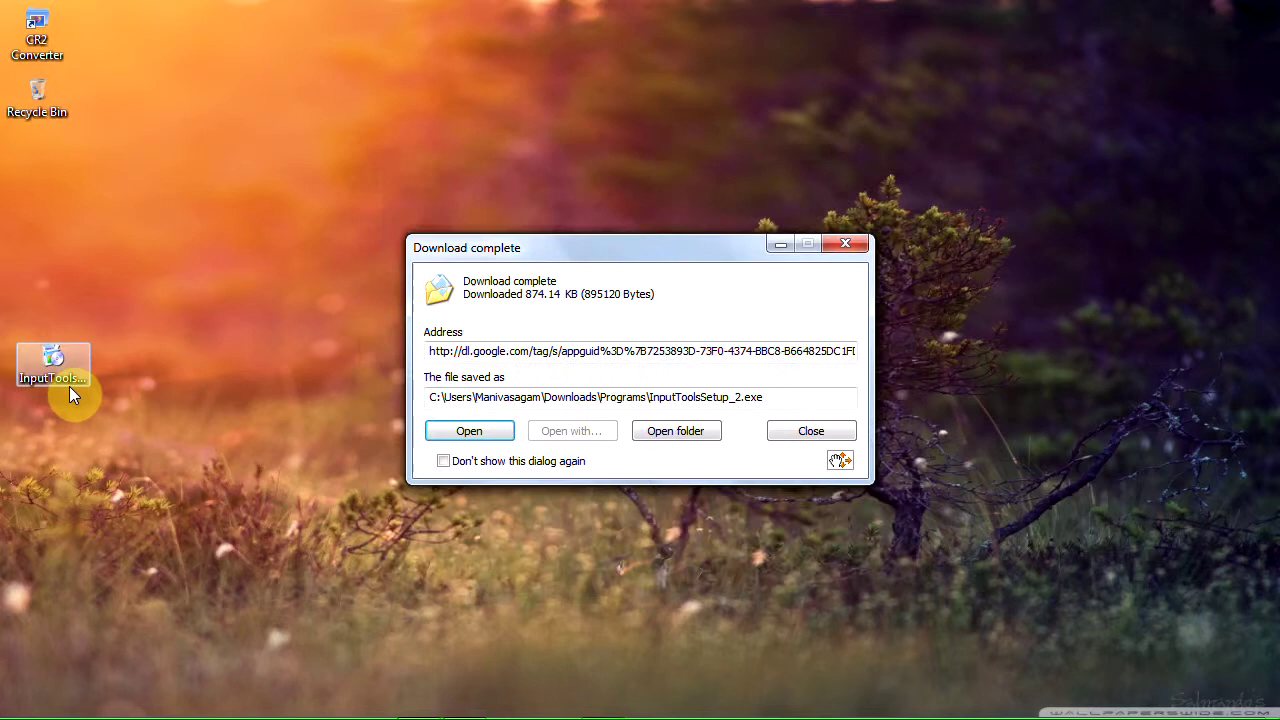
# Step: Dismiss the download notice, run the InputTools installer from the desktop, then cancel the installation
pyautogui.click(818, 431)
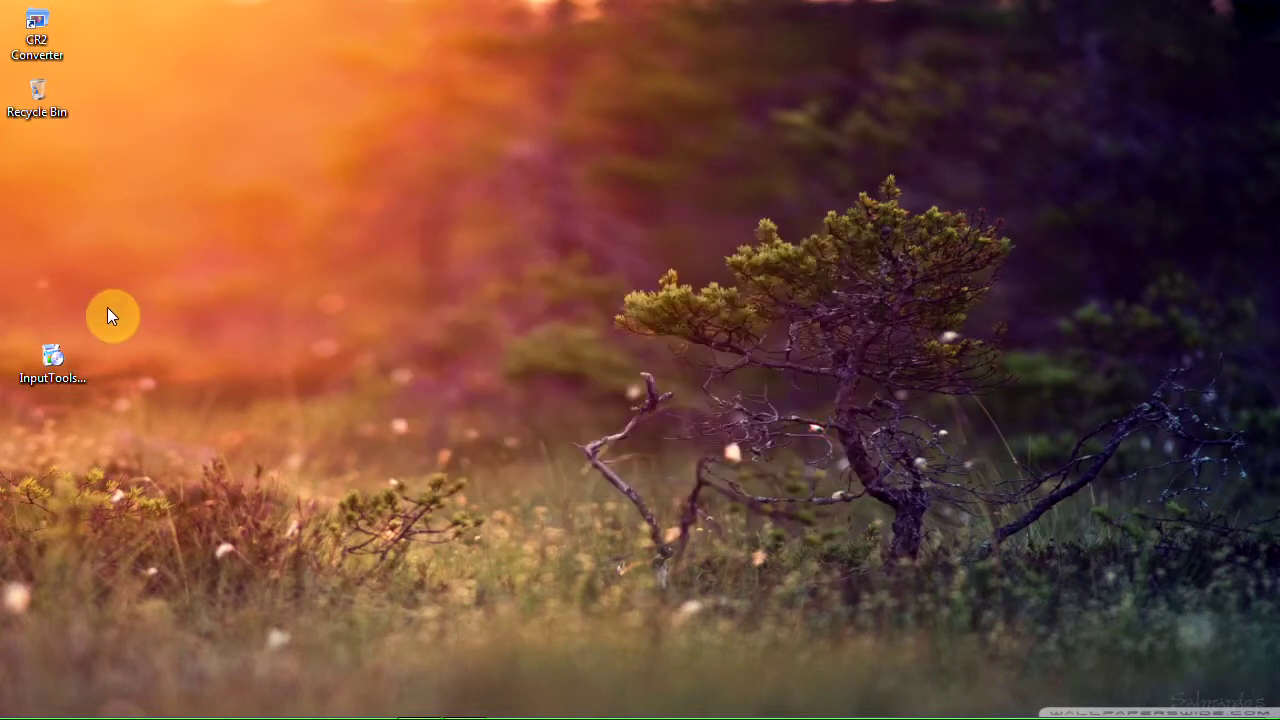
pyautogui.doubleClick(53, 372)
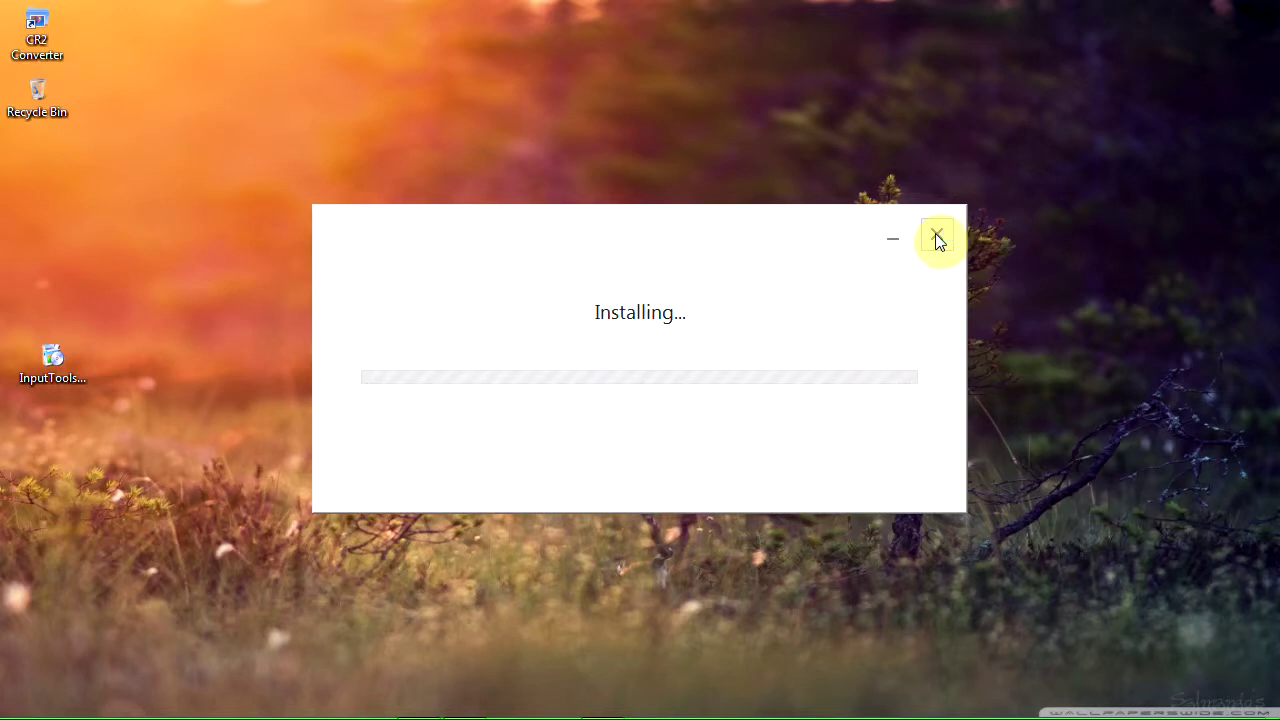
pyautogui.click(938, 236)
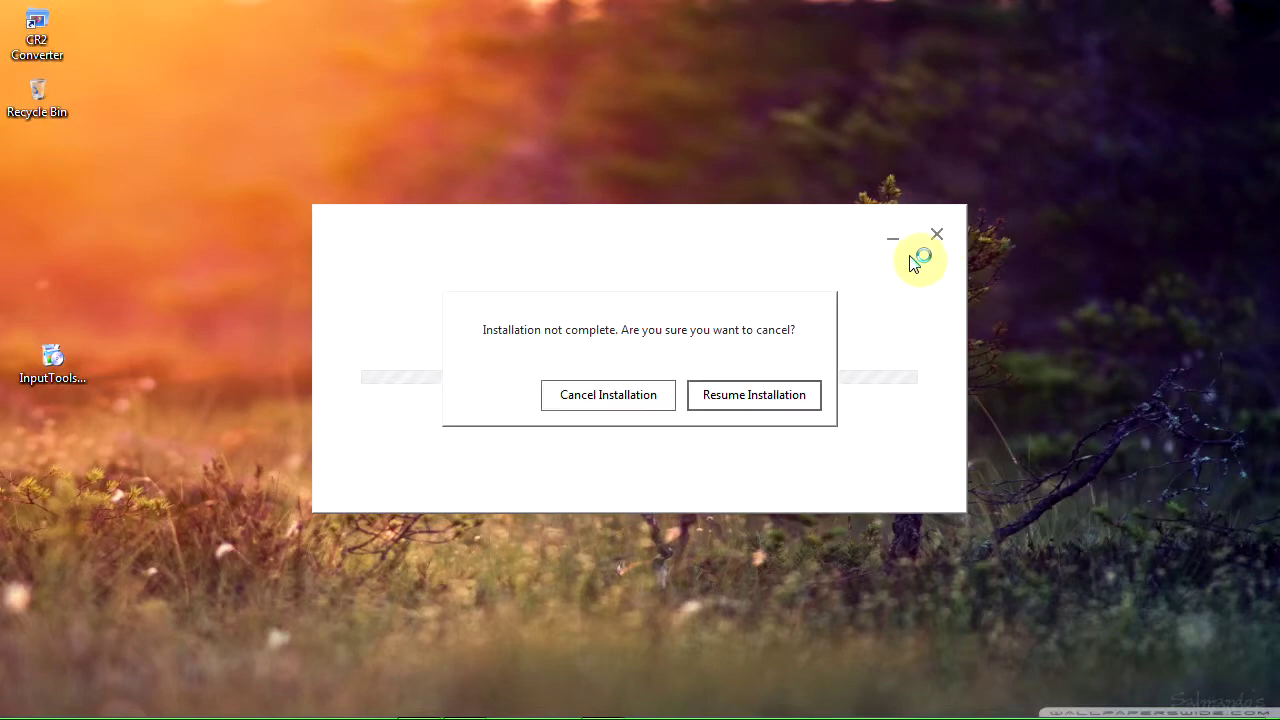
pyautogui.click(606, 392)
# Step: Scroll to the Oneindia Tamil phone photo post and click its comment box
pyautogui.moveTo(561, 708)
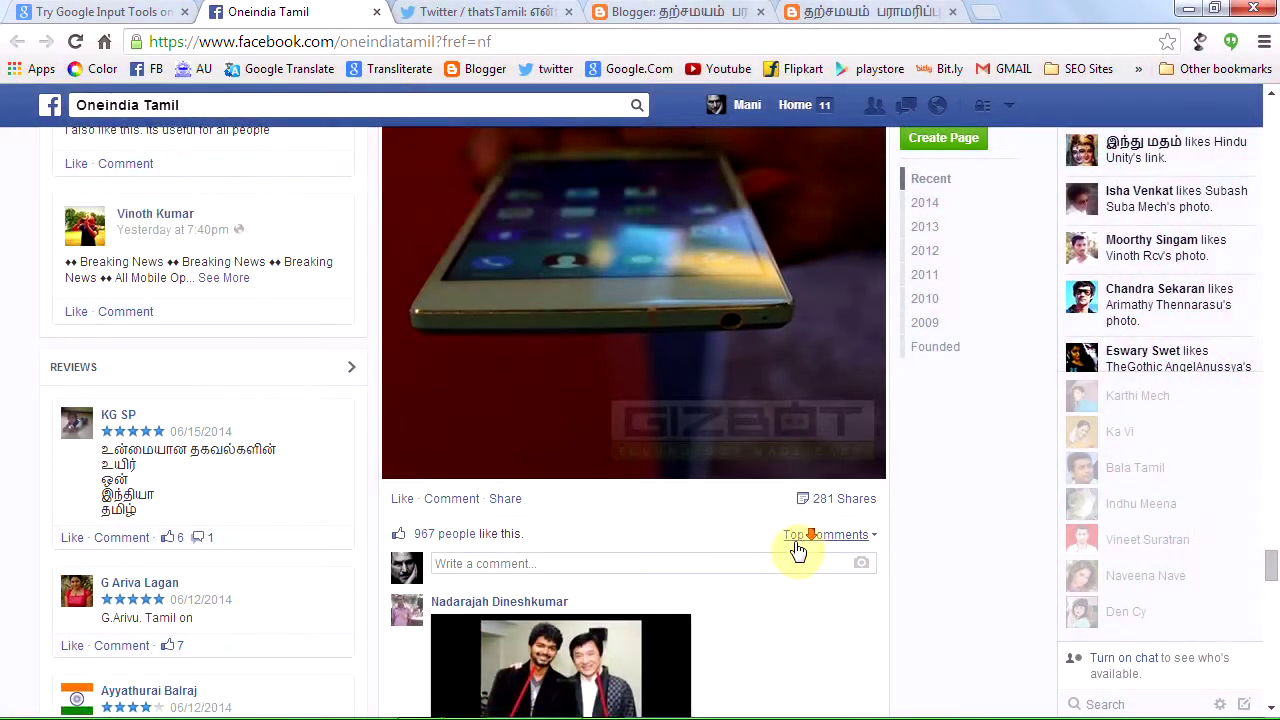
pyautogui.scroll(-2, 560, 323)
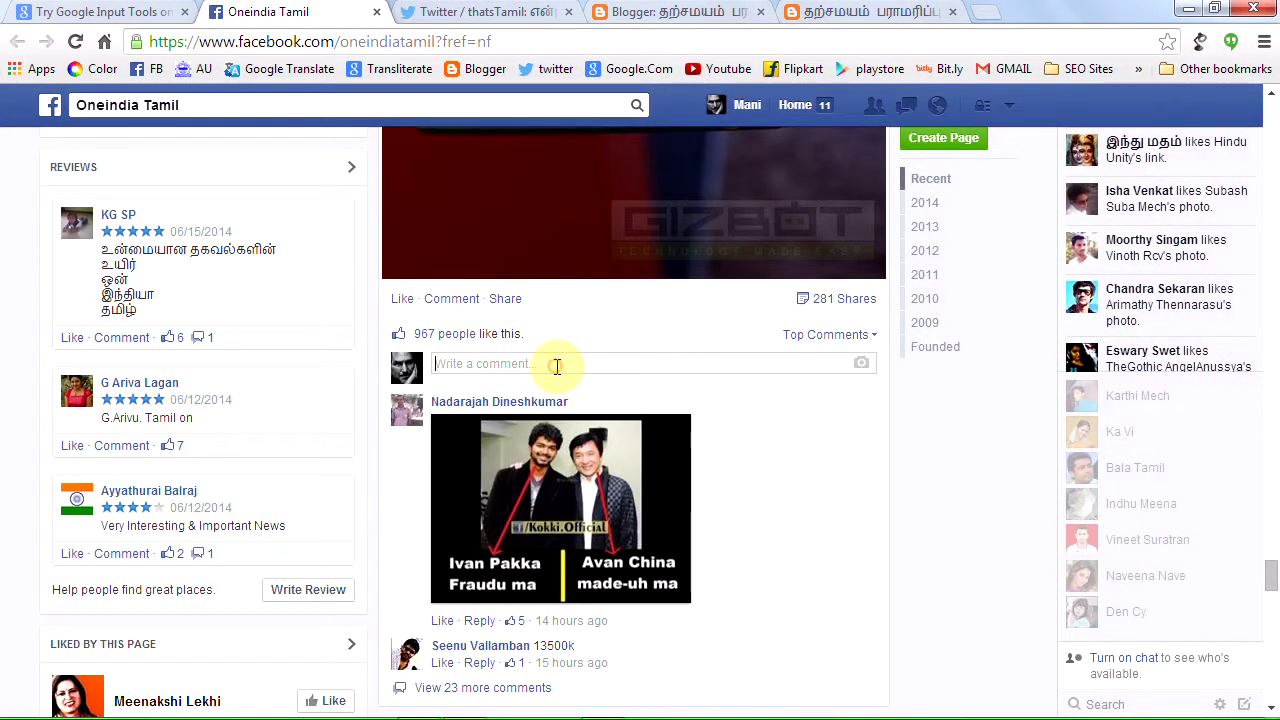
pyautogui.scroll(4, 557, 366)
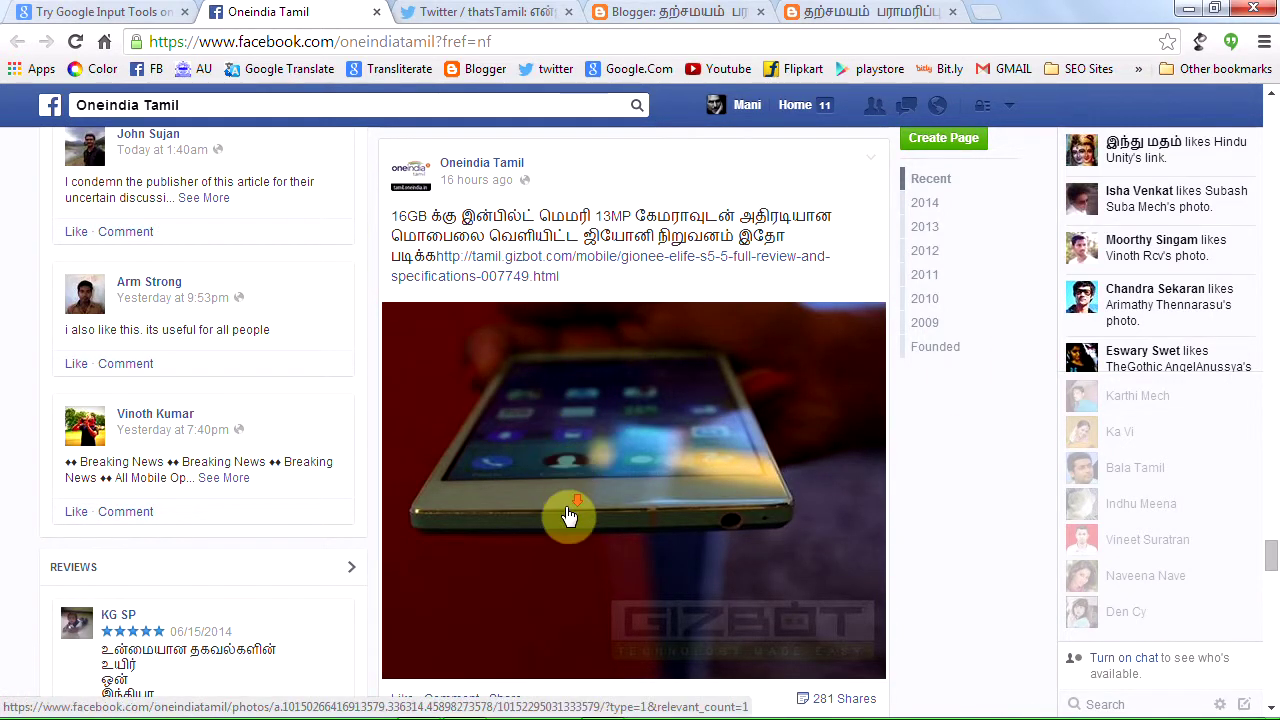
pyautogui.scroll(-2, 571, 514)
pyautogui.click(571, 563)
# Step: Switch the input language to Tamil (India) and refocus the post's comment box
pyautogui.moveTo(1100, 712)
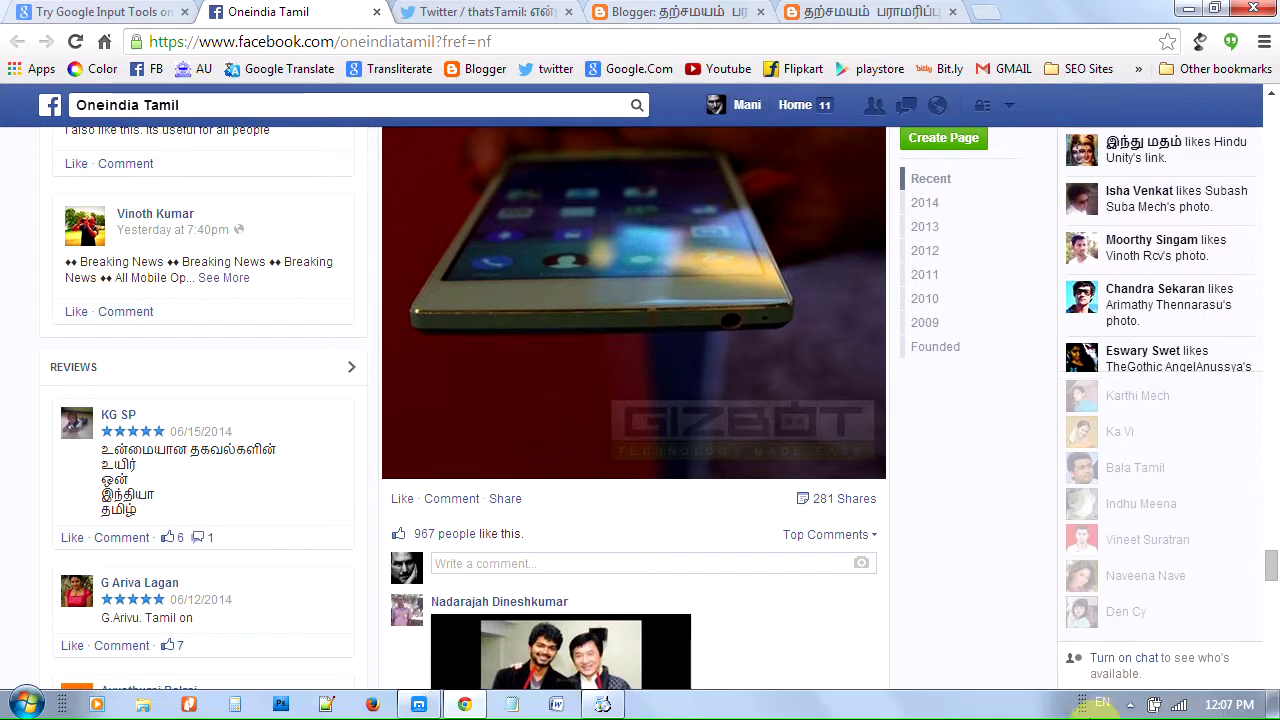
pyautogui.click(1103, 706)
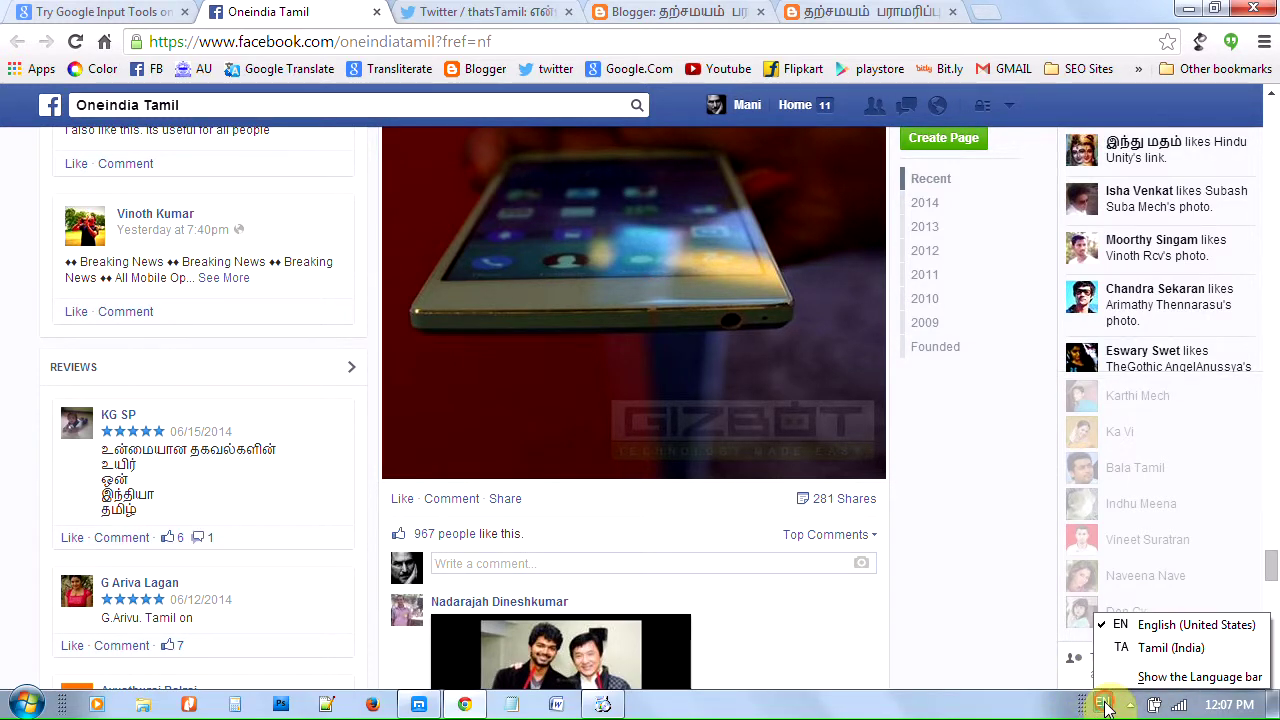
pyautogui.click(1146, 650)
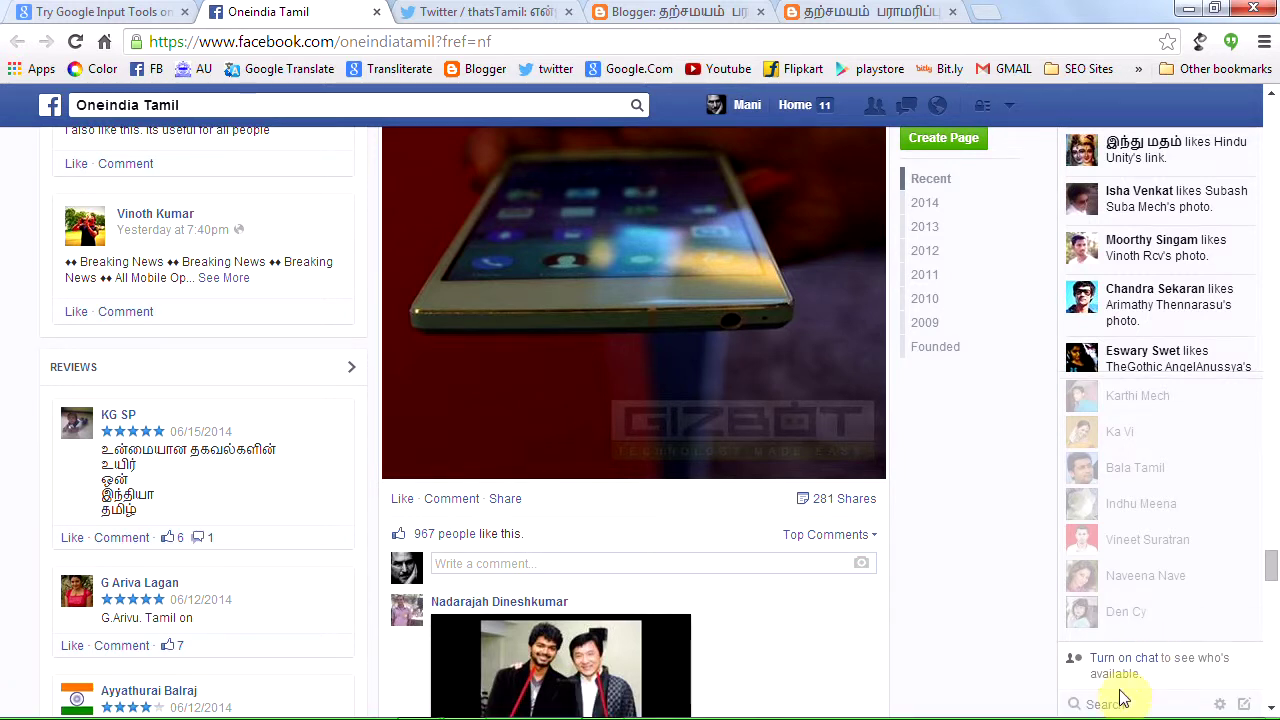
pyautogui.click(574, 557)
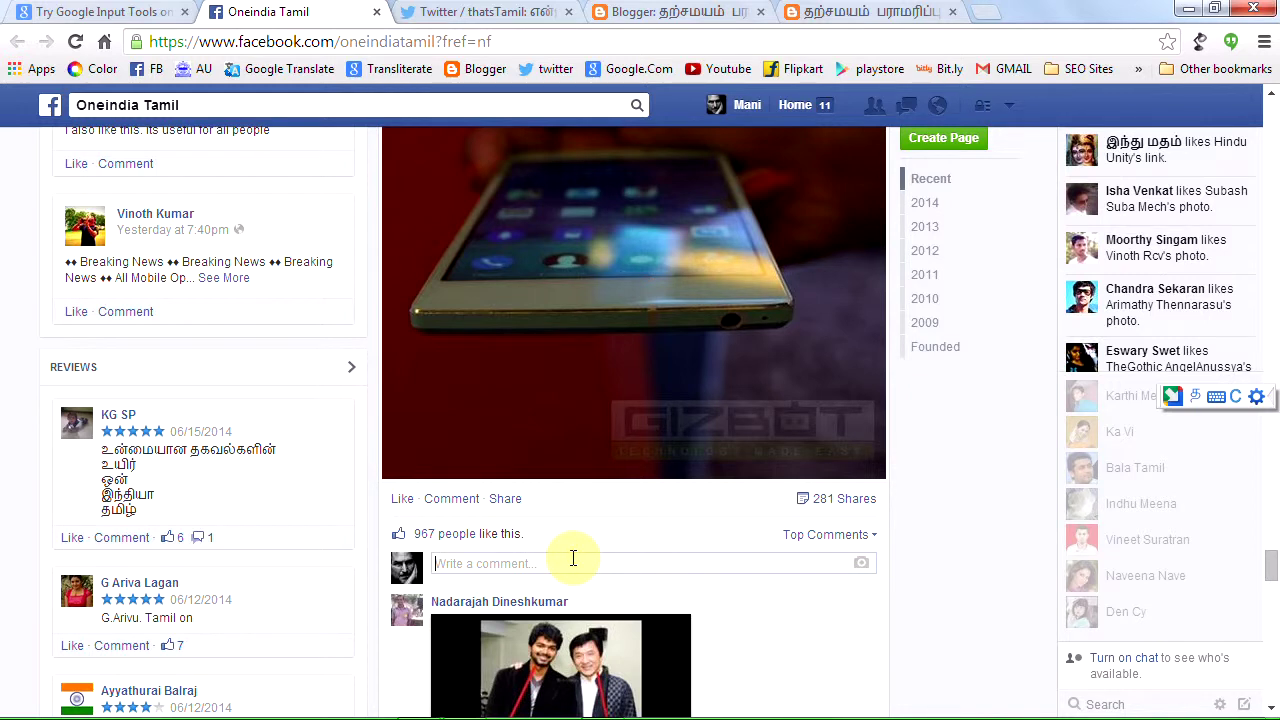
# Step: Type the comment 'இது மிகவும் வரவேற்க தக்க தொழில்நுட்பம் .. :P', keeping Latin P, then select it
pyautogui.write('id')
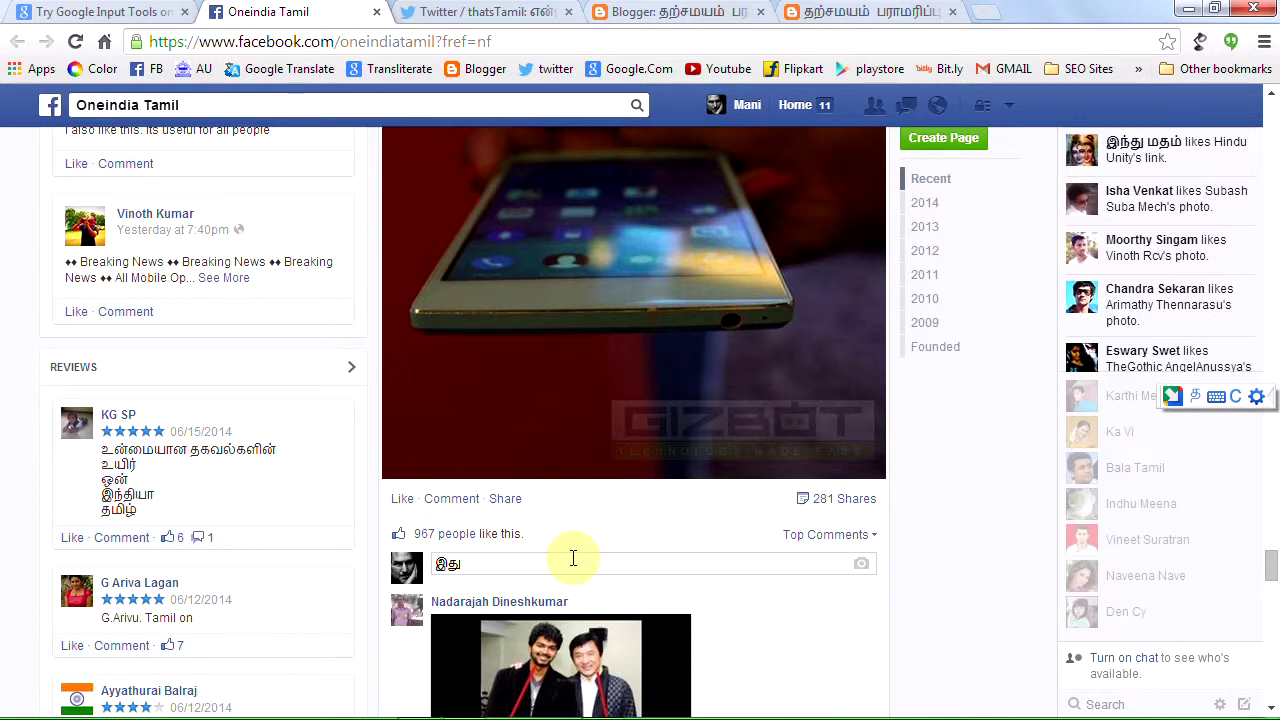
pyautogui.write('migavum')
pyautogui.write('var')
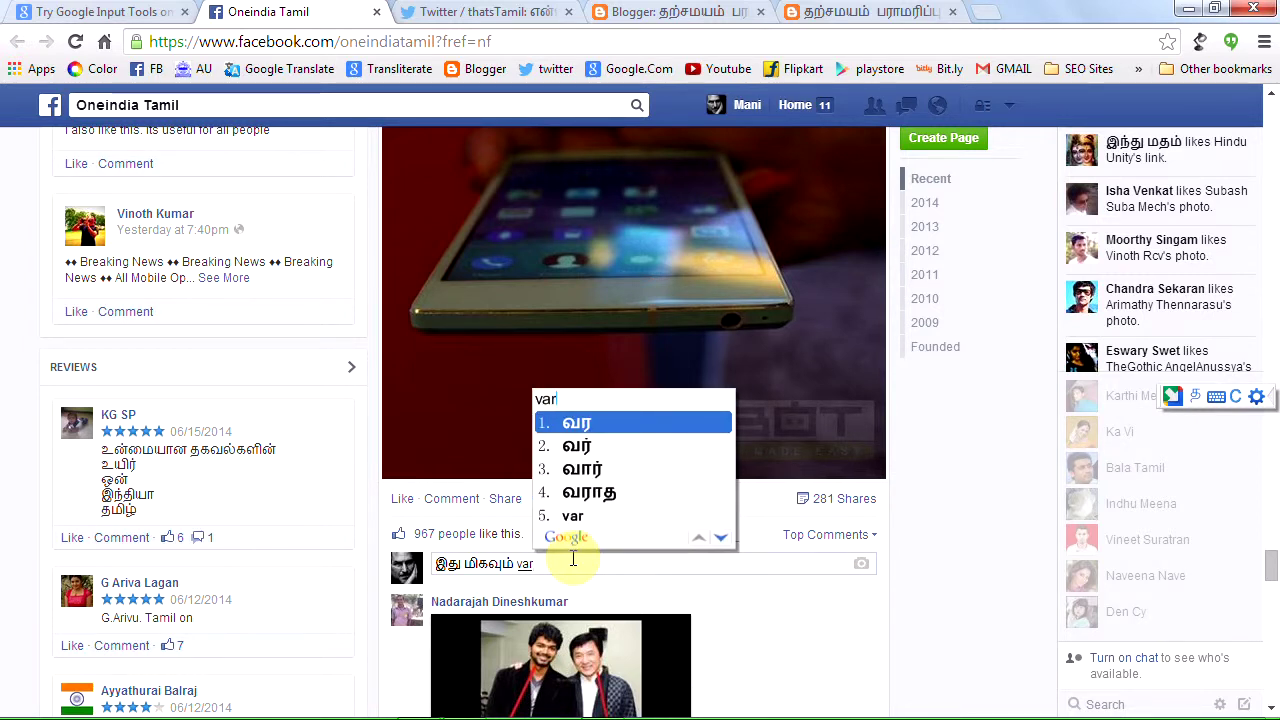
pyautogui.write('averka')
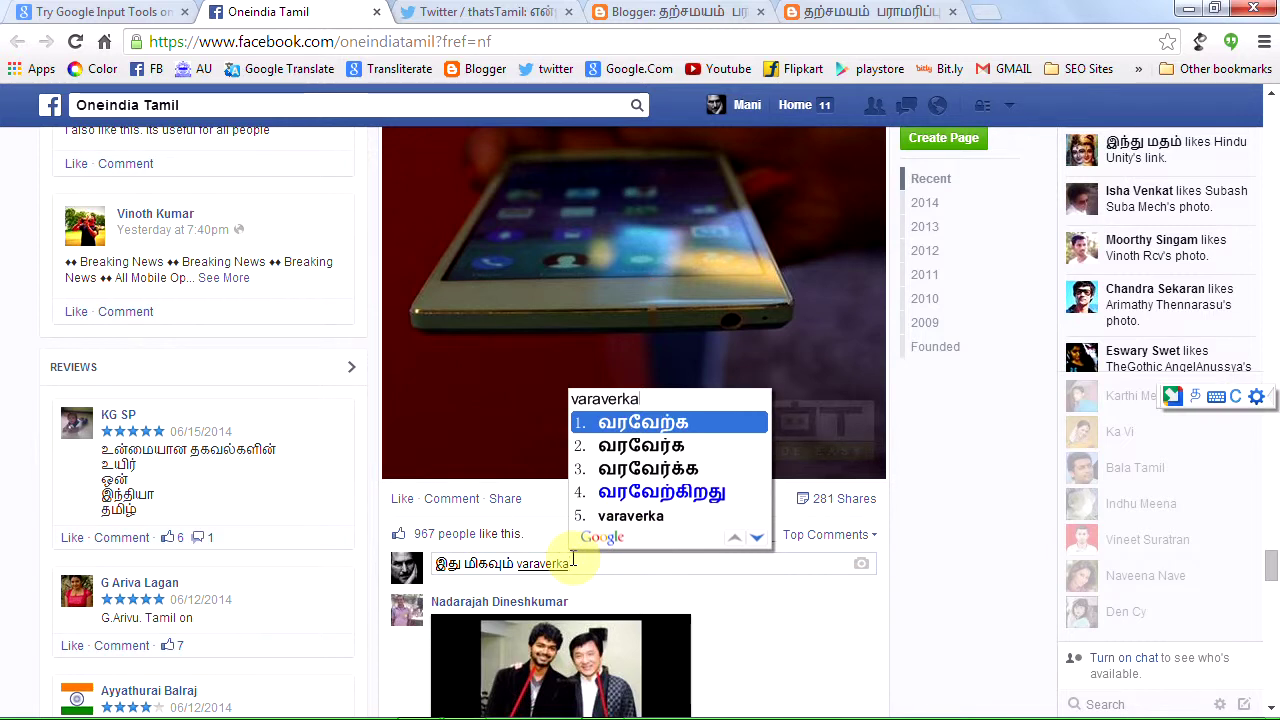
pyautogui.write(' thakka')
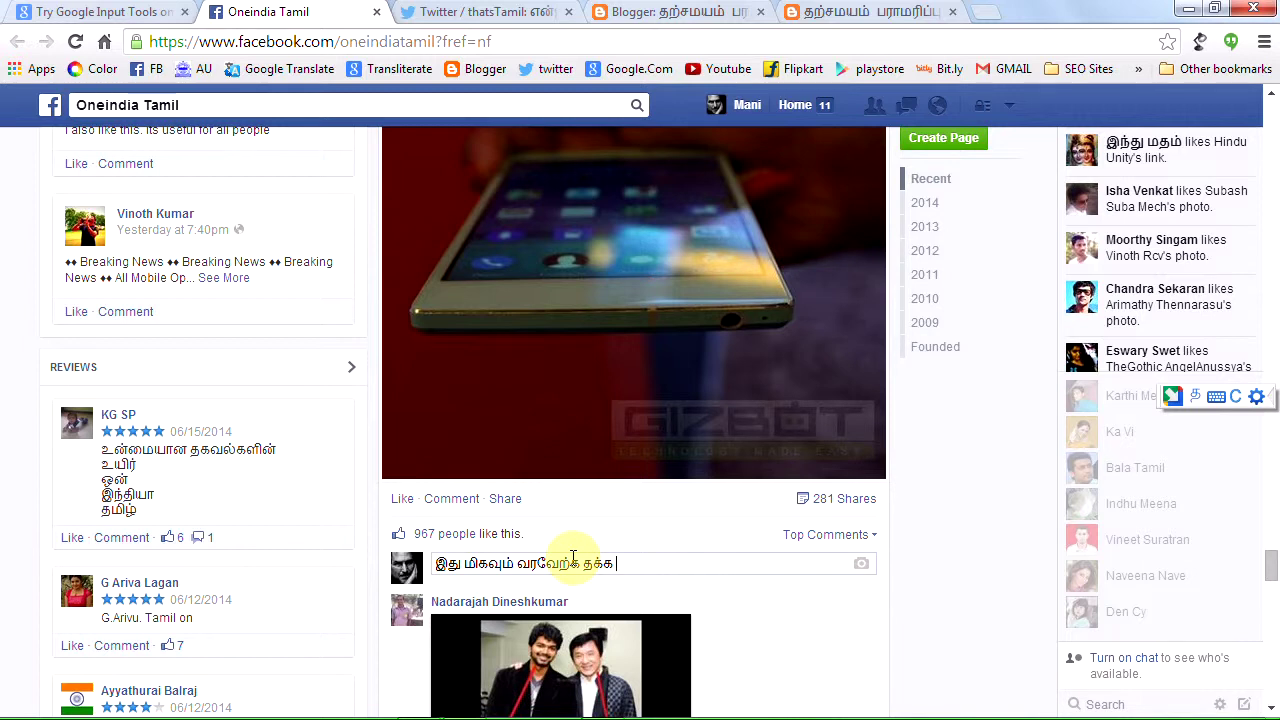
pyautogui.write('thozhil')
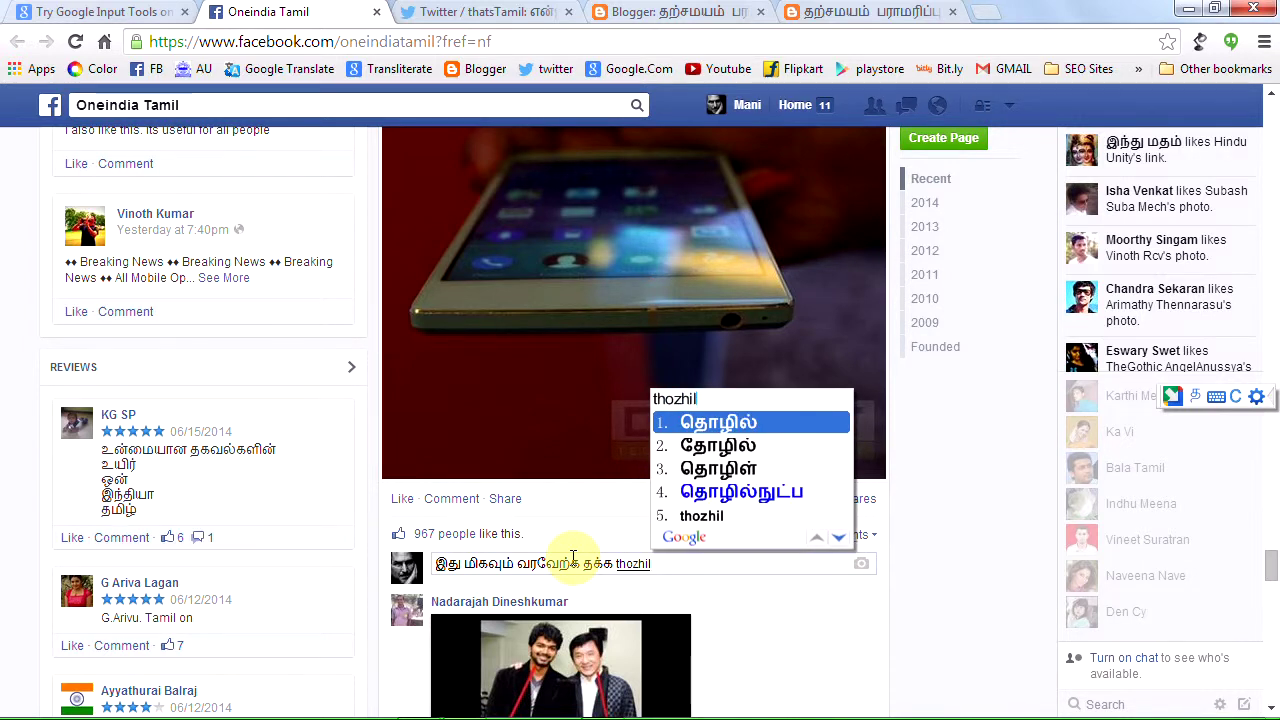
pyautogui.write('nutpam ')
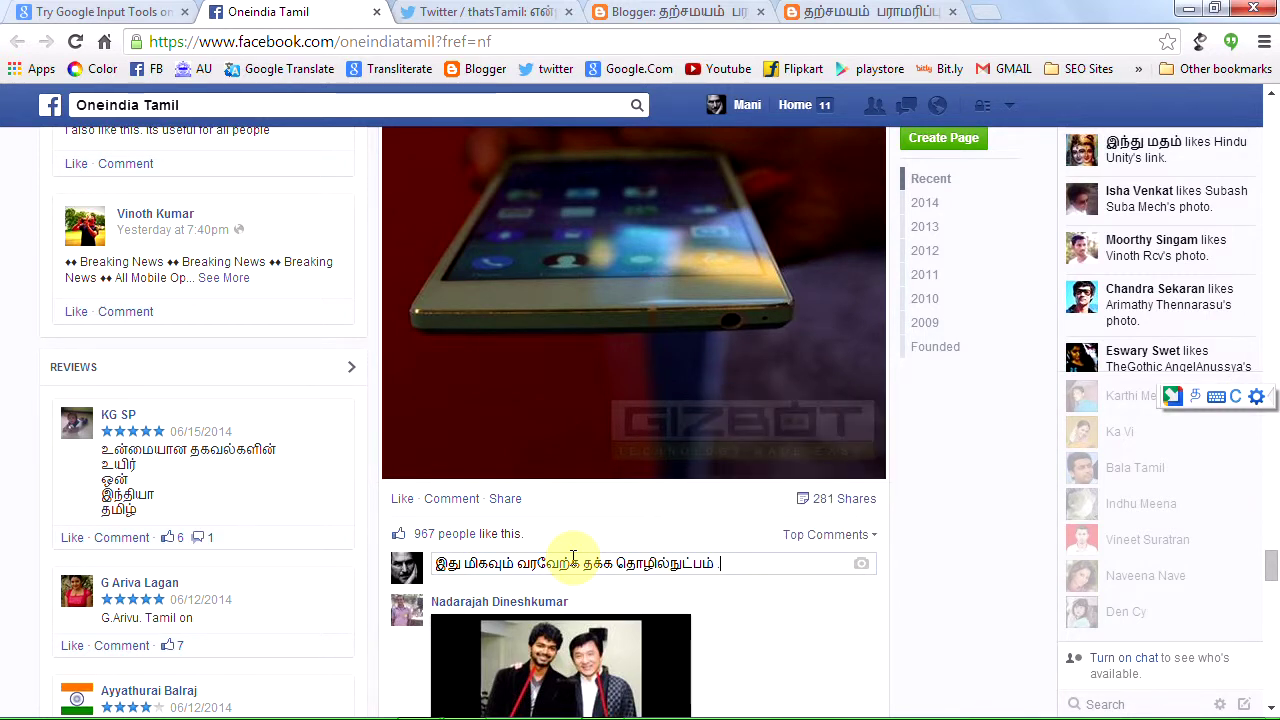
pyautogui.write('.. :P')
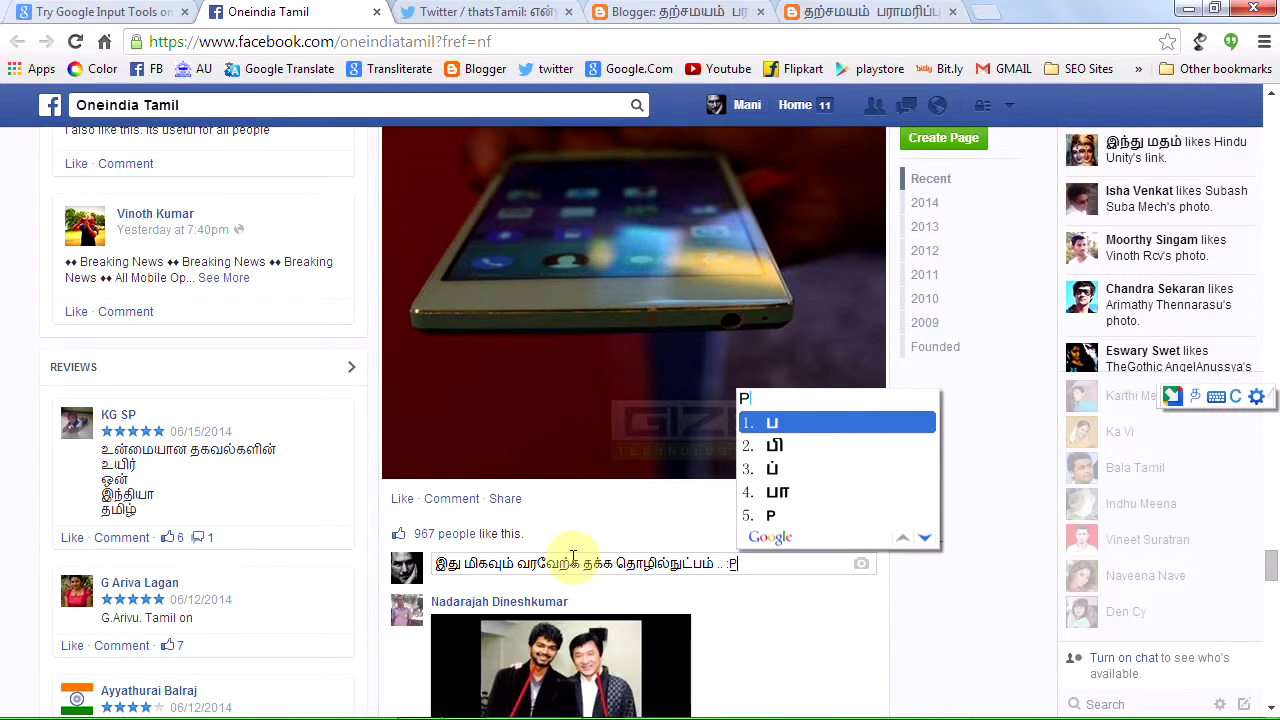
pyautogui.click(772, 519)
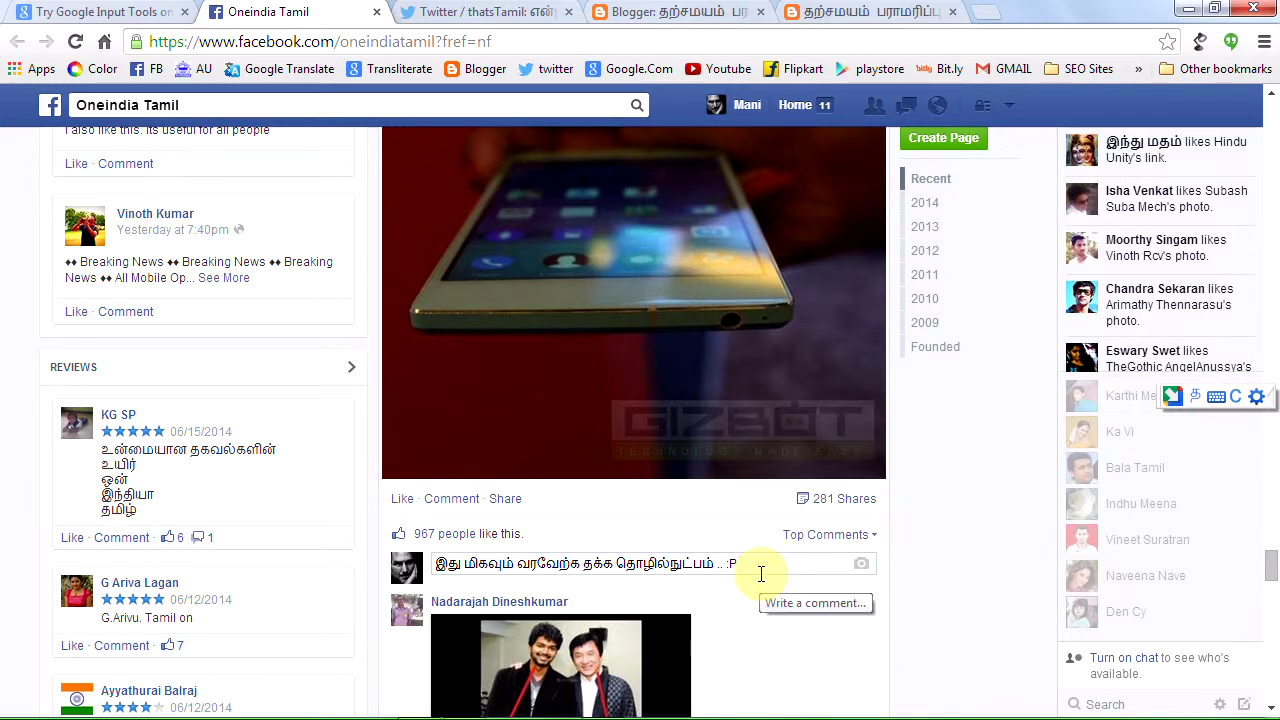
pyautogui.moveTo(748, 562); pyautogui.dragTo(407, 538)
# Step: On the Twitter tab, type the reply 'இன்னுமா இன்ஜினியரிங் படிப்ப' to the Oneindia Tamil tweet
pyautogui.click(486, 11)
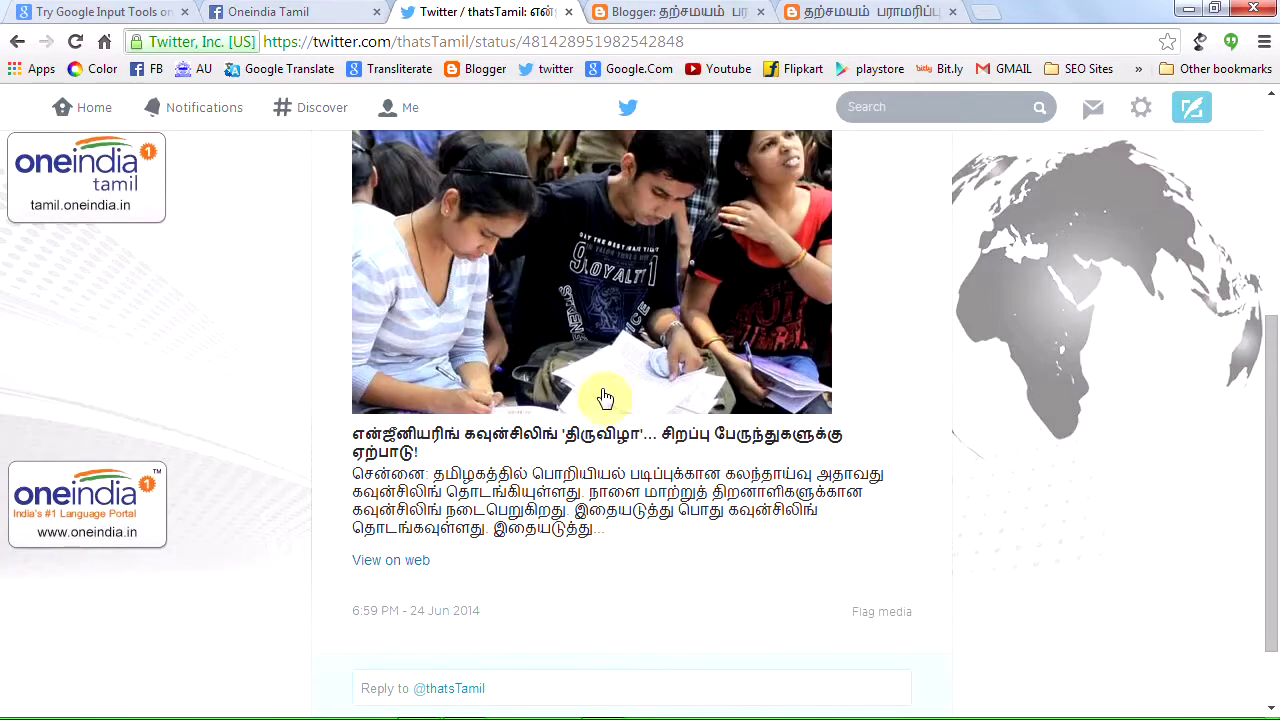
pyautogui.click(500, 598)
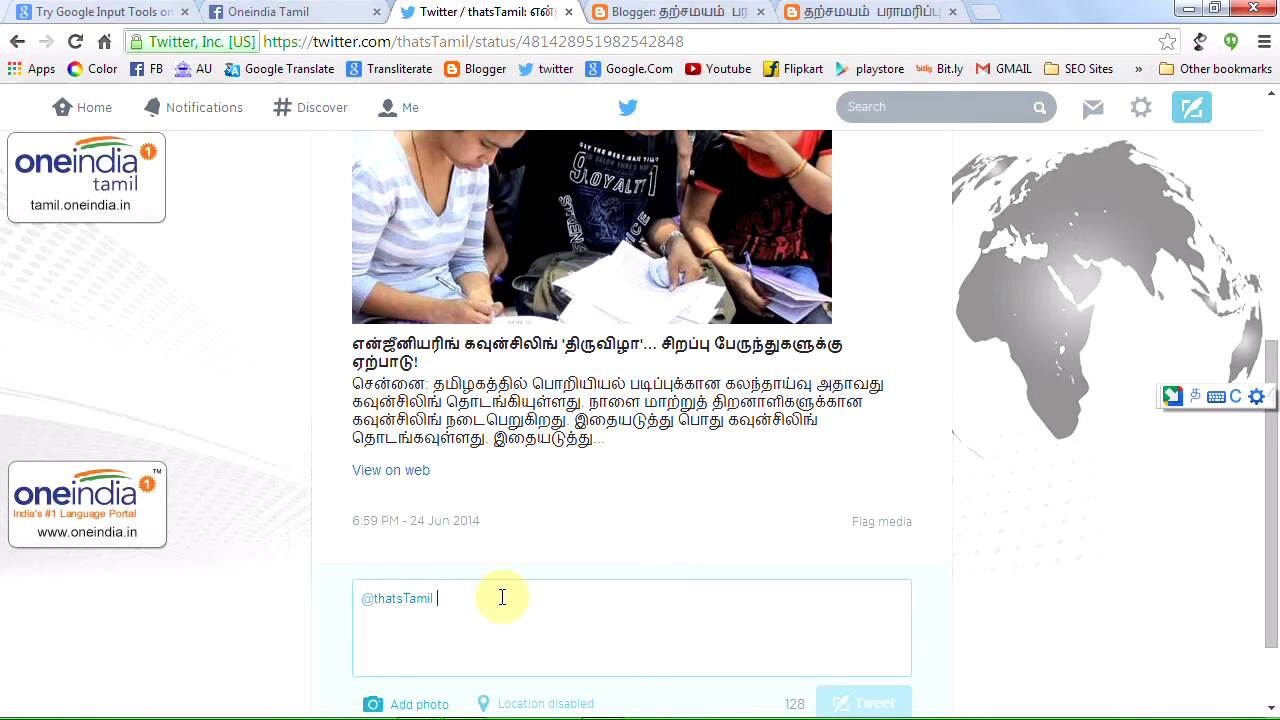
pyautogui.write('innuma')
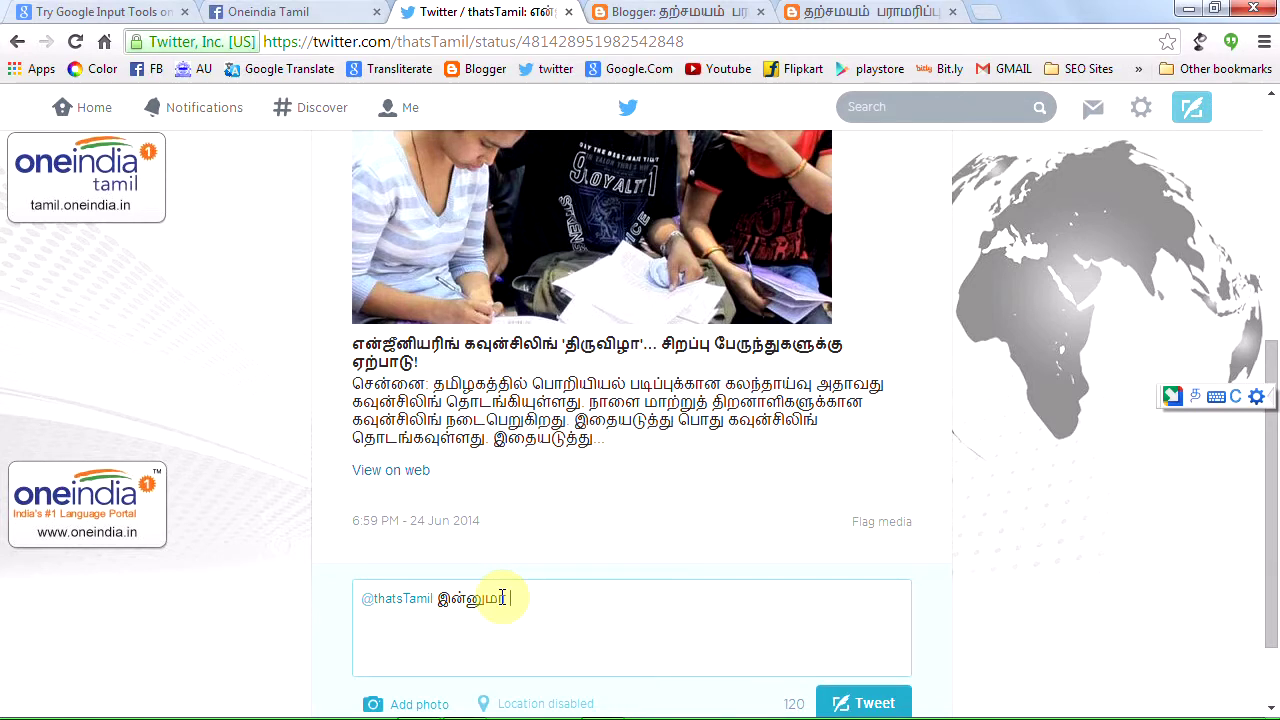
pyautogui.write(' engineering')
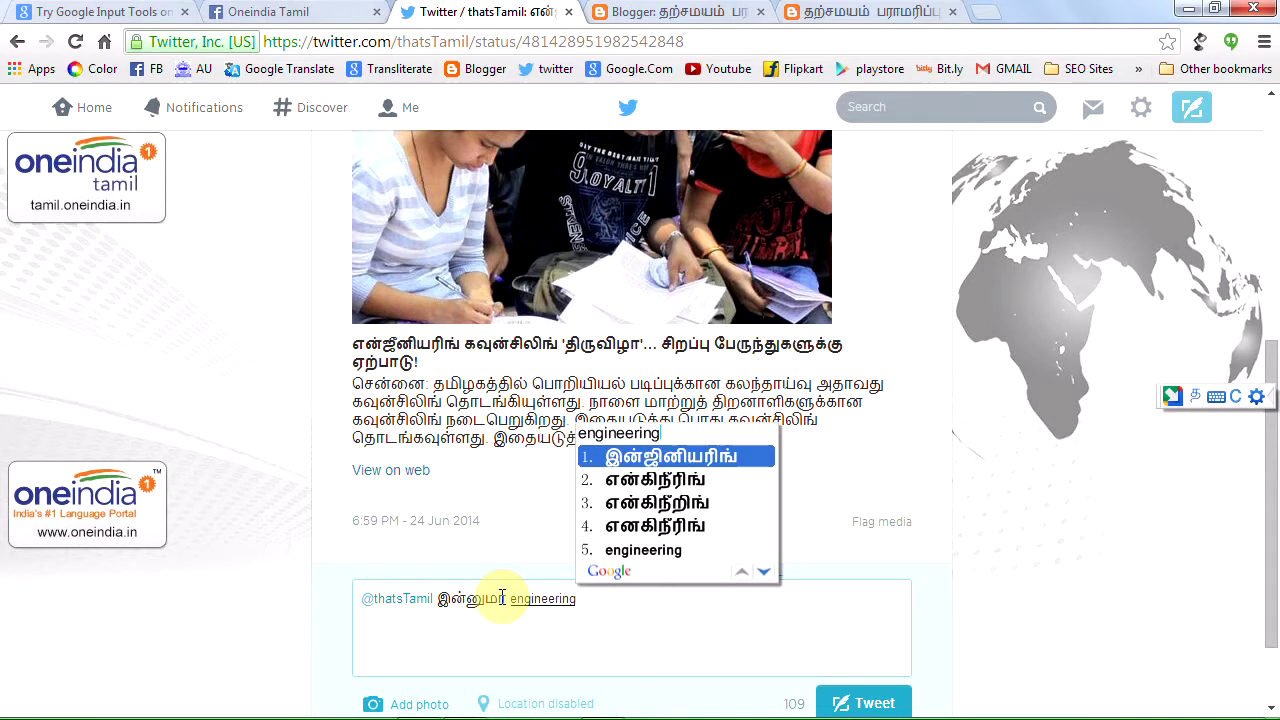
pyautogui.press('Return')
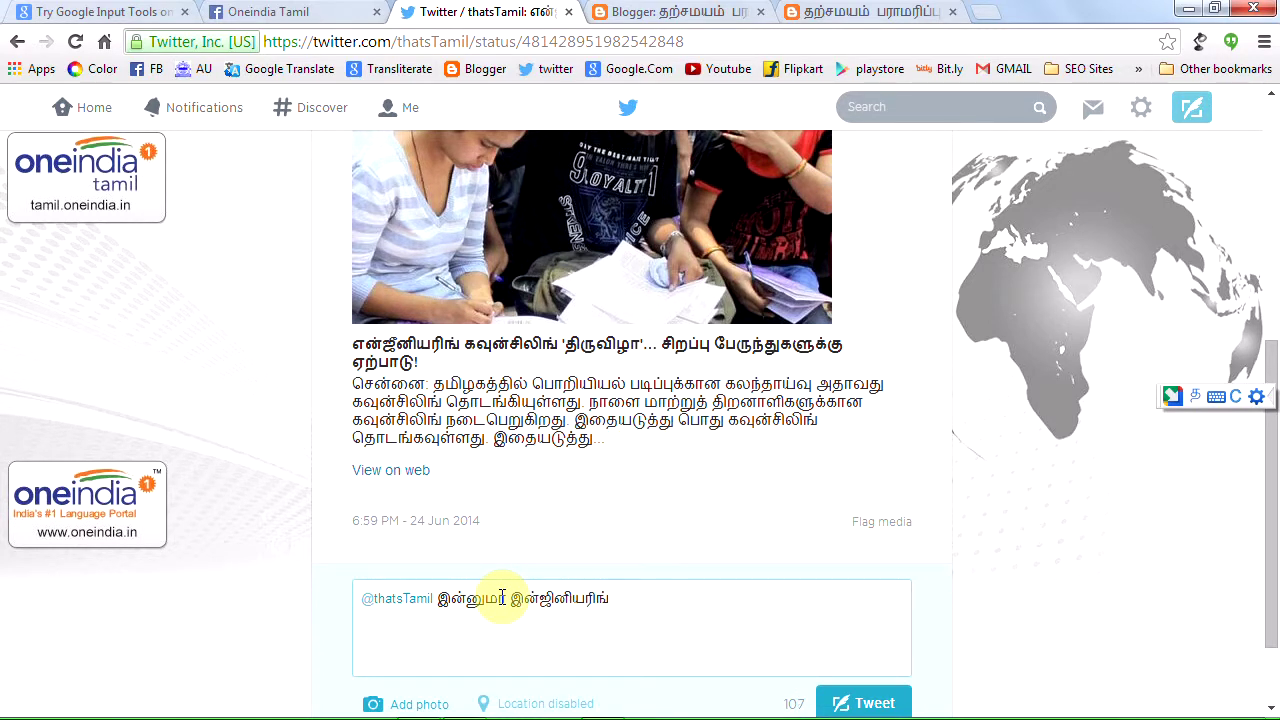
pyautogui.write('padippa')
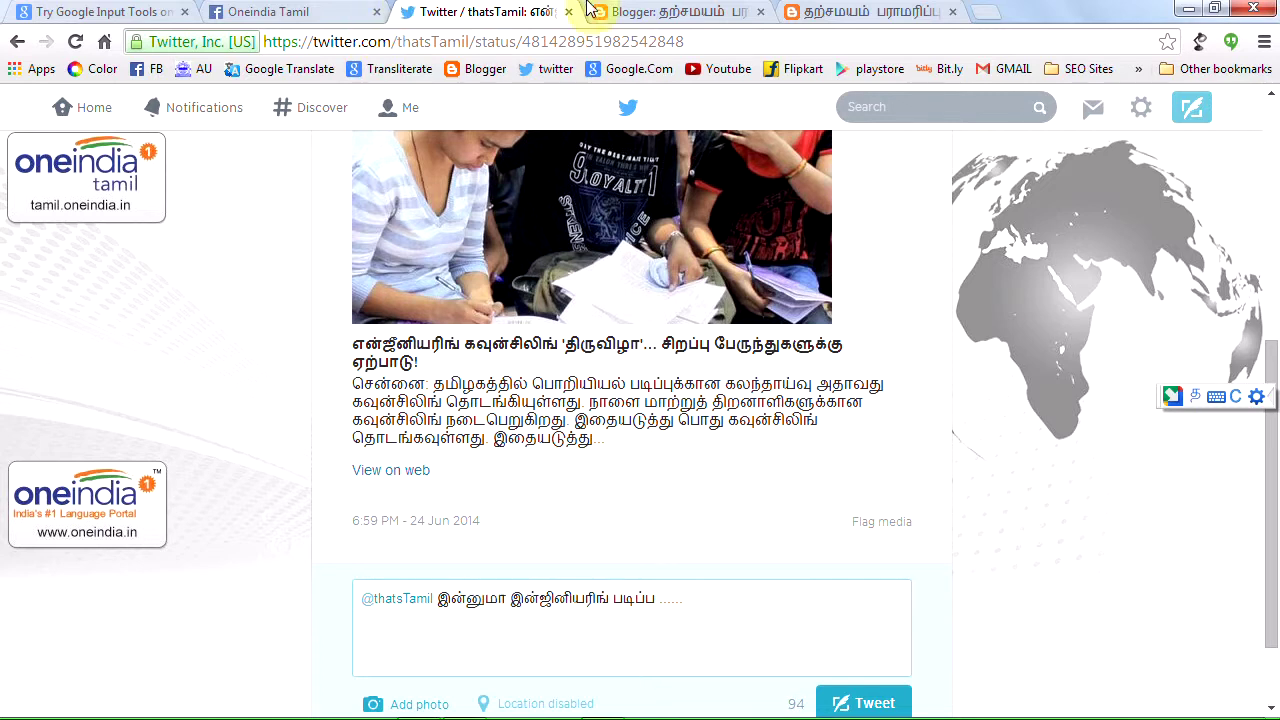
# Step: Look over the Blogger post editor, then delete the selected Tamil comment on Facebook
pyautogui.click(686, 10)
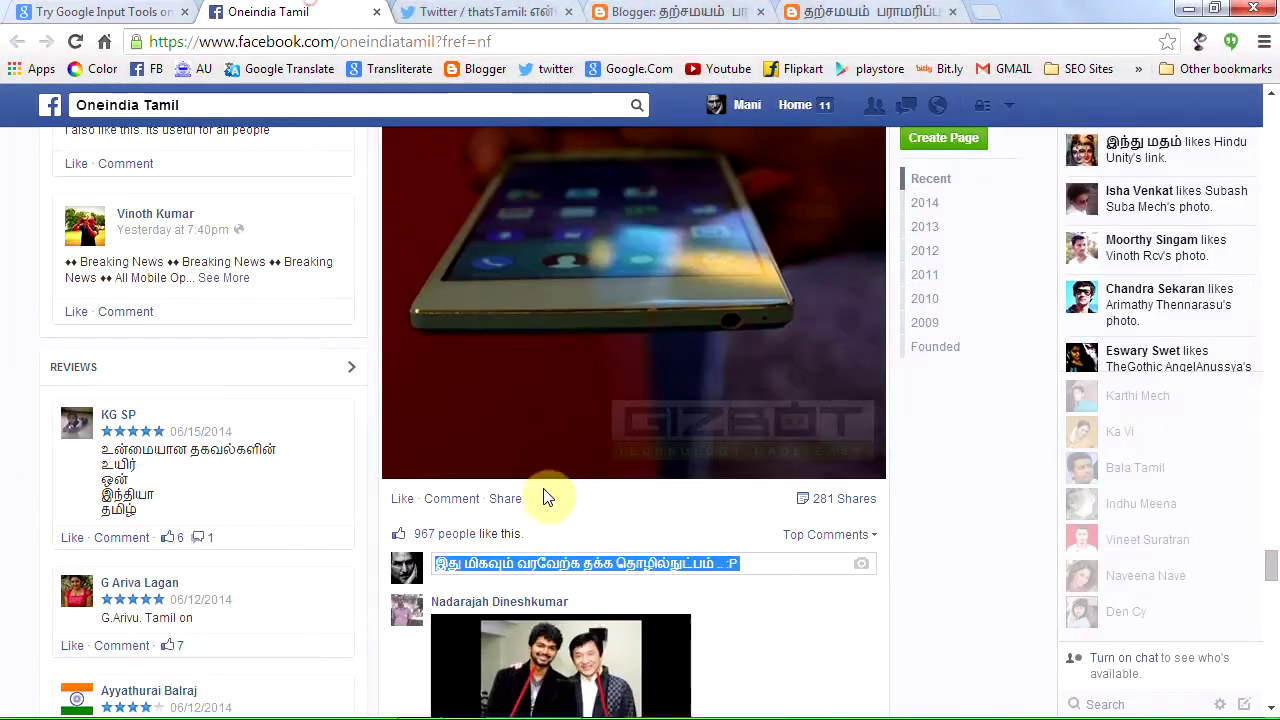
pyautogui.scroll(-2, 548, 500)
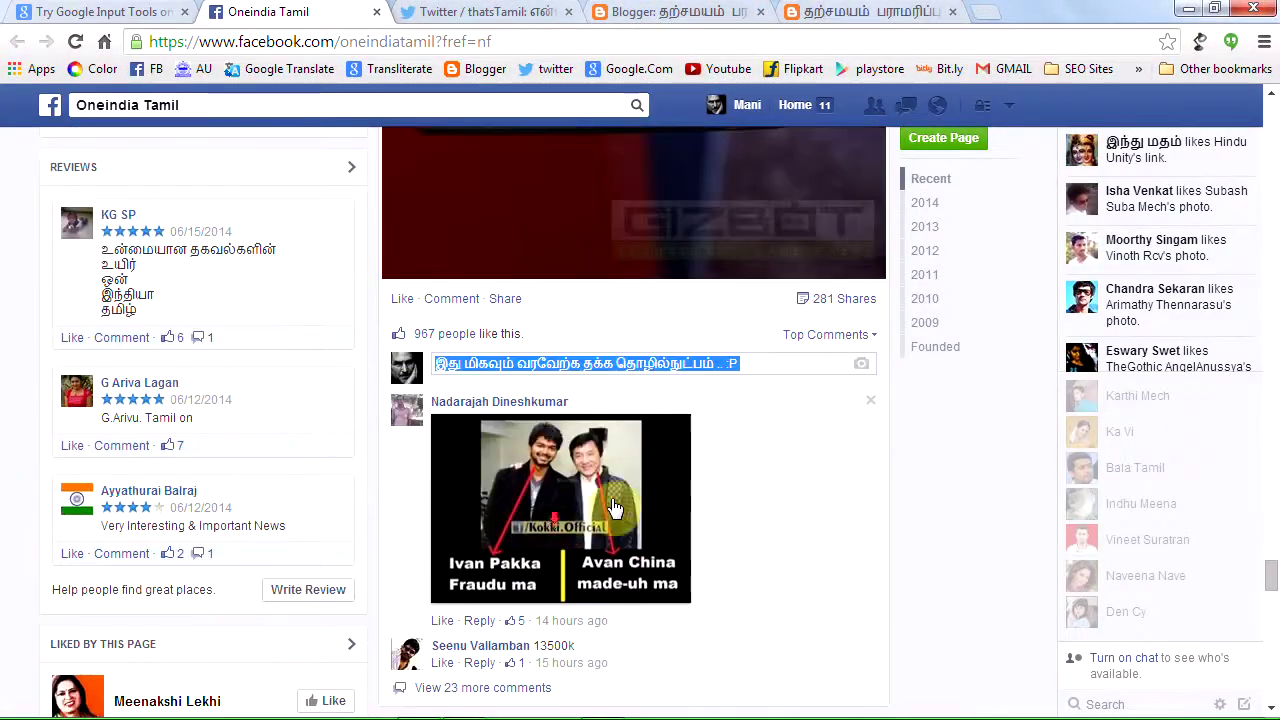
pyautogui.press('BackSpace')
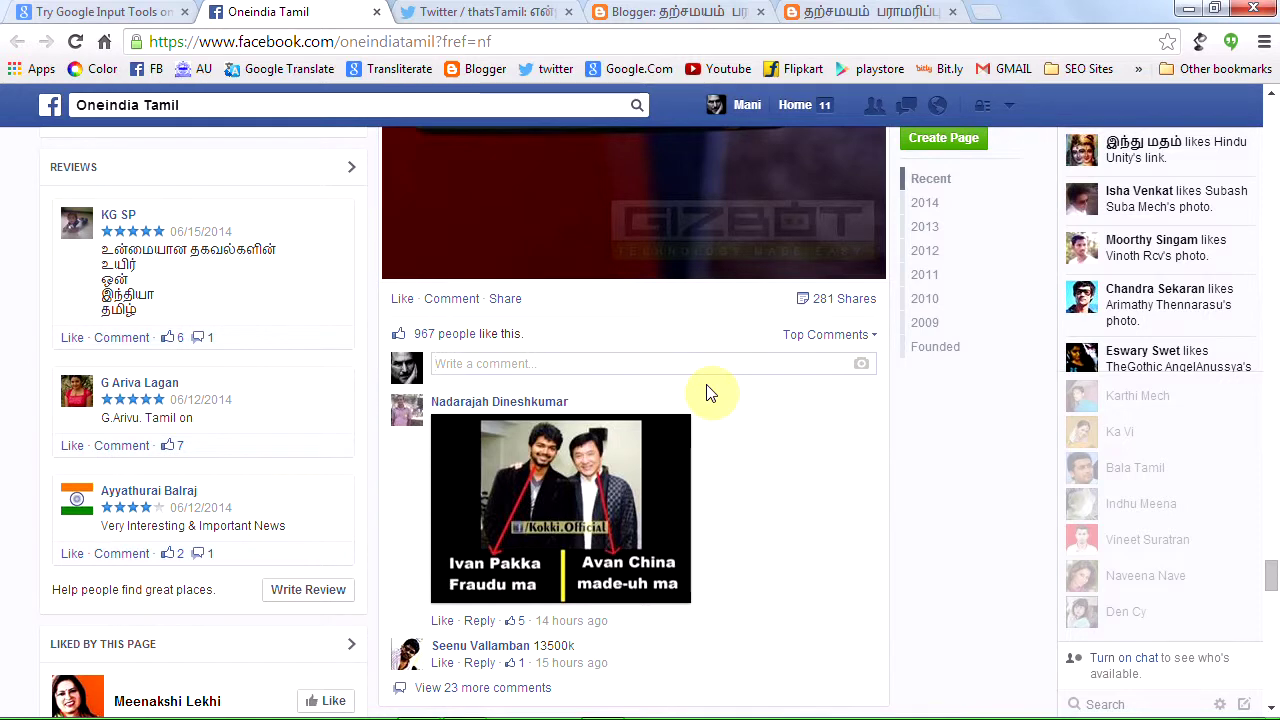